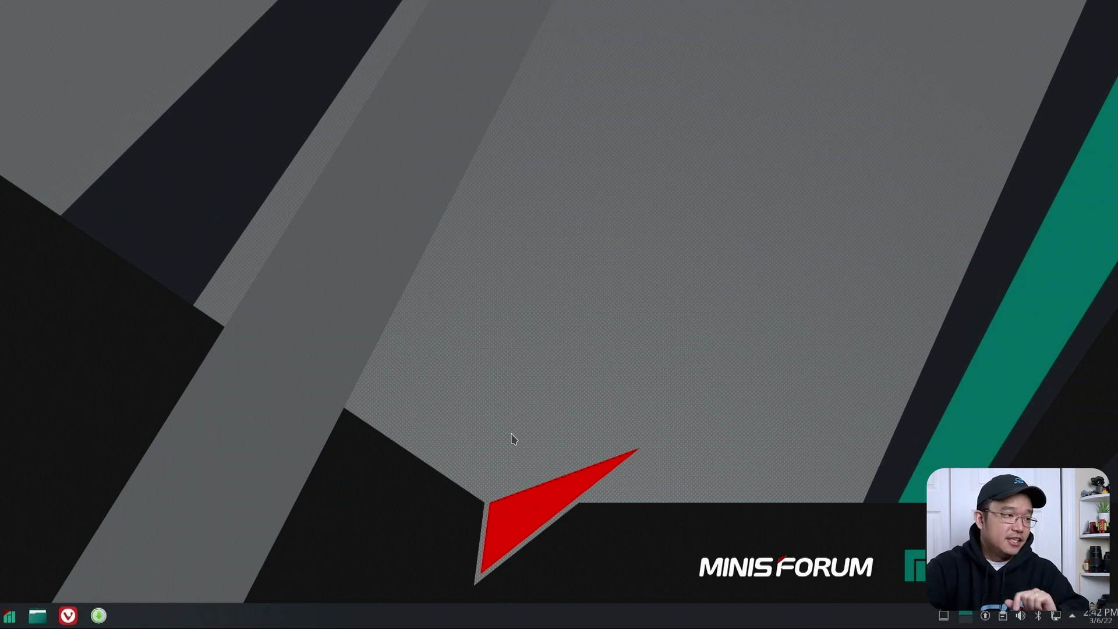
Switch to the Vivaldi browser and read the Windows instructions in the Reddit post about getting the Steam Deck UI
{"action": "left_click", "coordinate": [68, 616]}
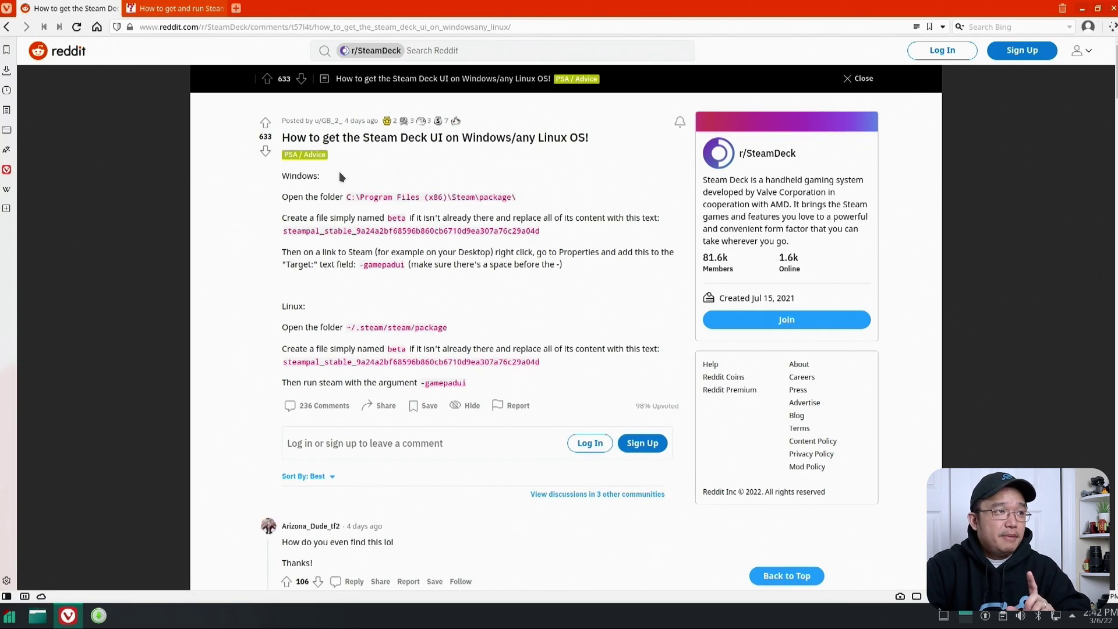
{"action": "left_click", "coordinate": [396, 230]}
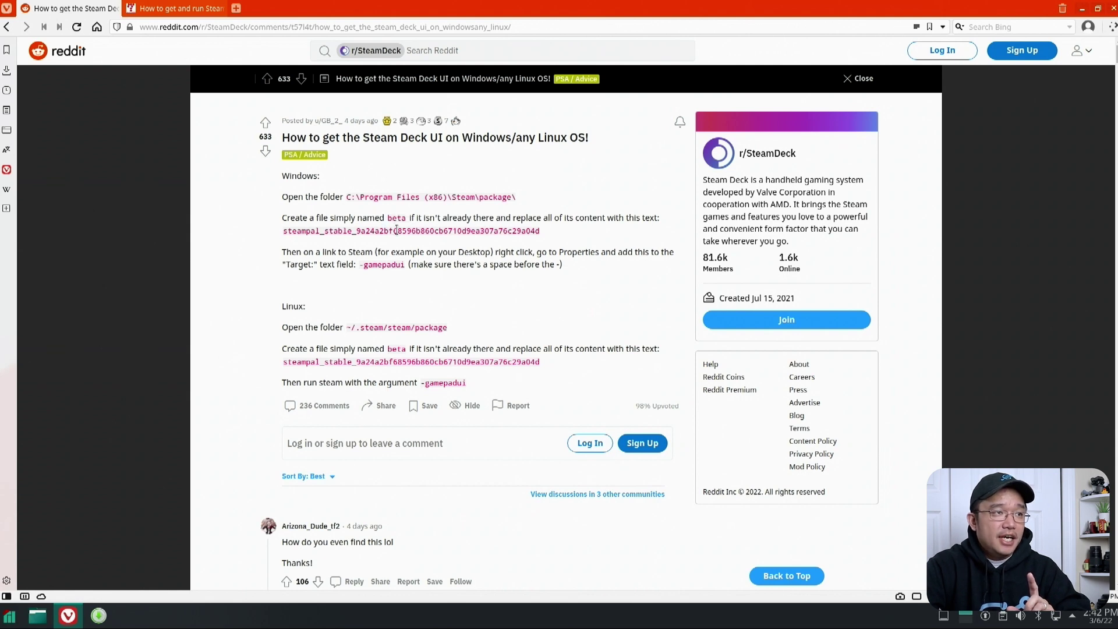
{"action": "left_click_drag", "start_coordinate": [551, 232], "coordinate": [287, 232]}
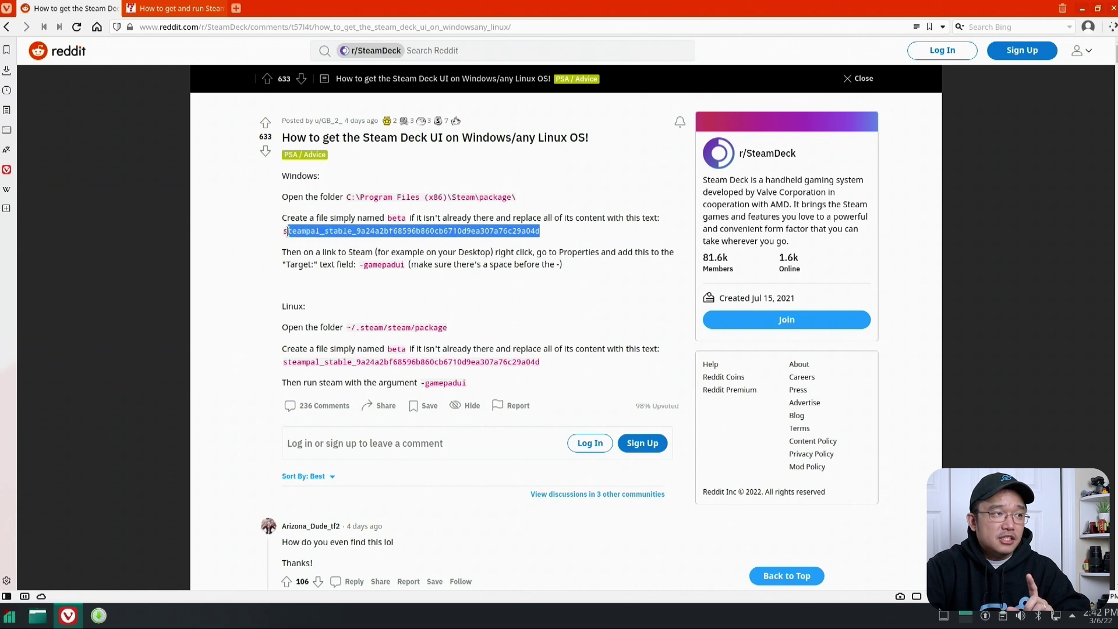
{"action": "left_click", "coordinate": [311, 230]}
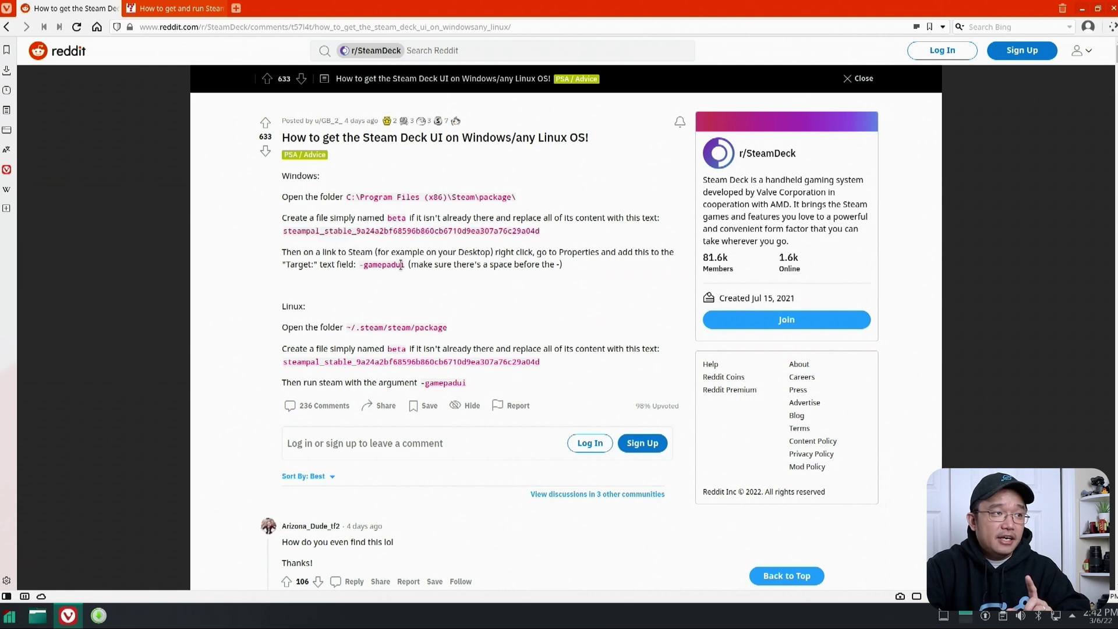
{"action": "left_click_drag", "start_coordinate": [405, 265], "coordinate": [360, 266]}
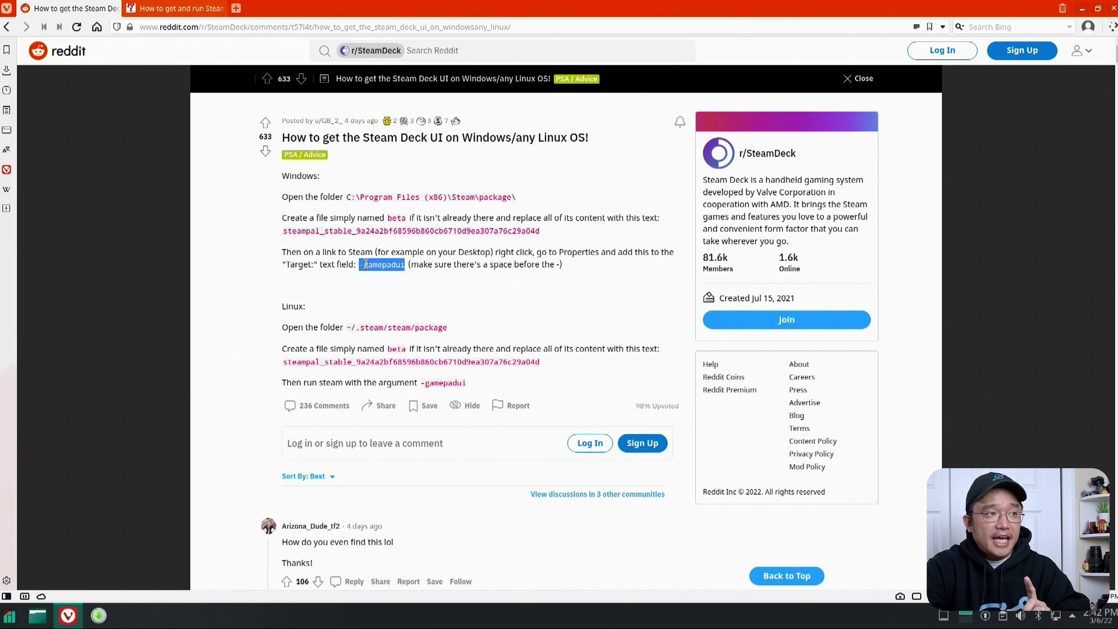
{"action": "left_click", "coordinate": [366, 264]}
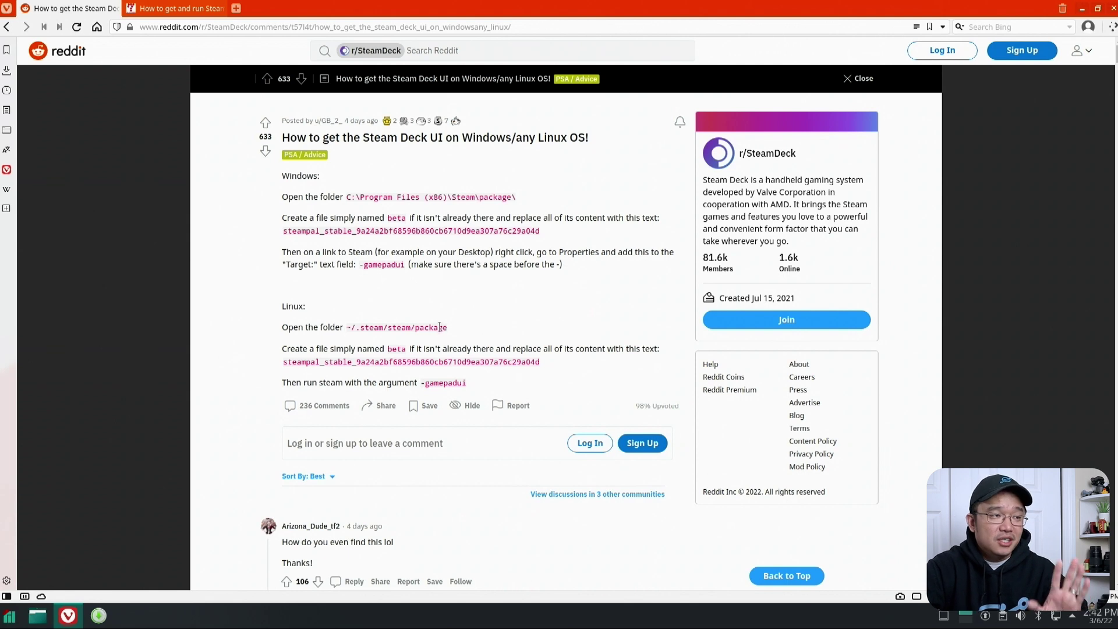
Read the post's Linux instructions, covering the package folder path, the beta file and the text it needs
{"action": "left_click_drag", "start_coordinate": [447, 327], "coordinate": [347, 327]}
{"action": "left_click", "coordinate": [396, 340]}
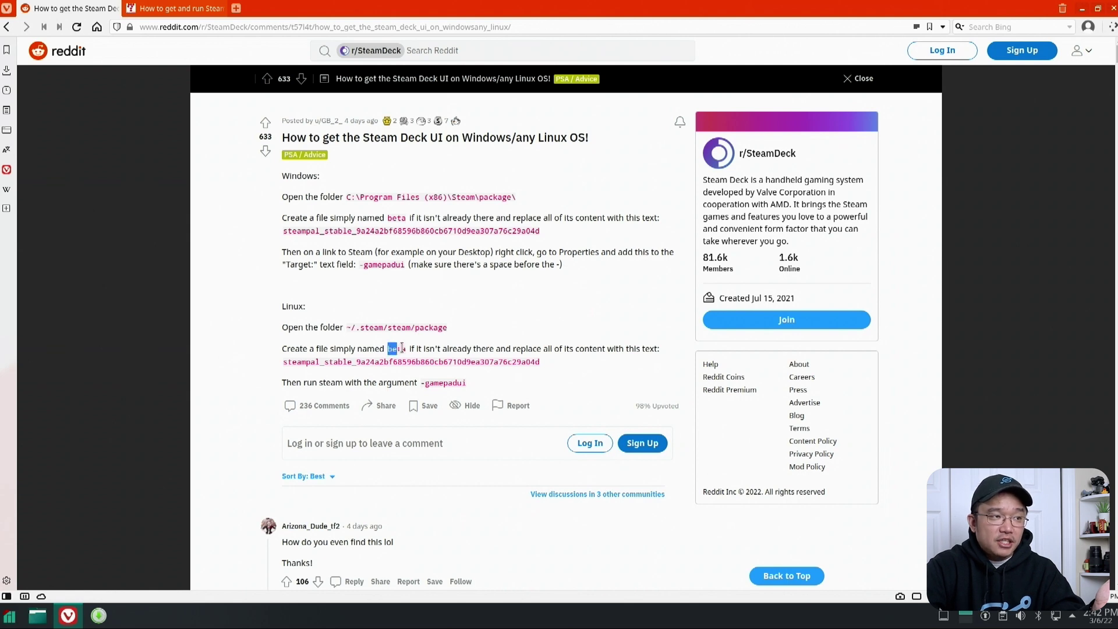
{"action": "left_click", "coordinate": [399, 349]}
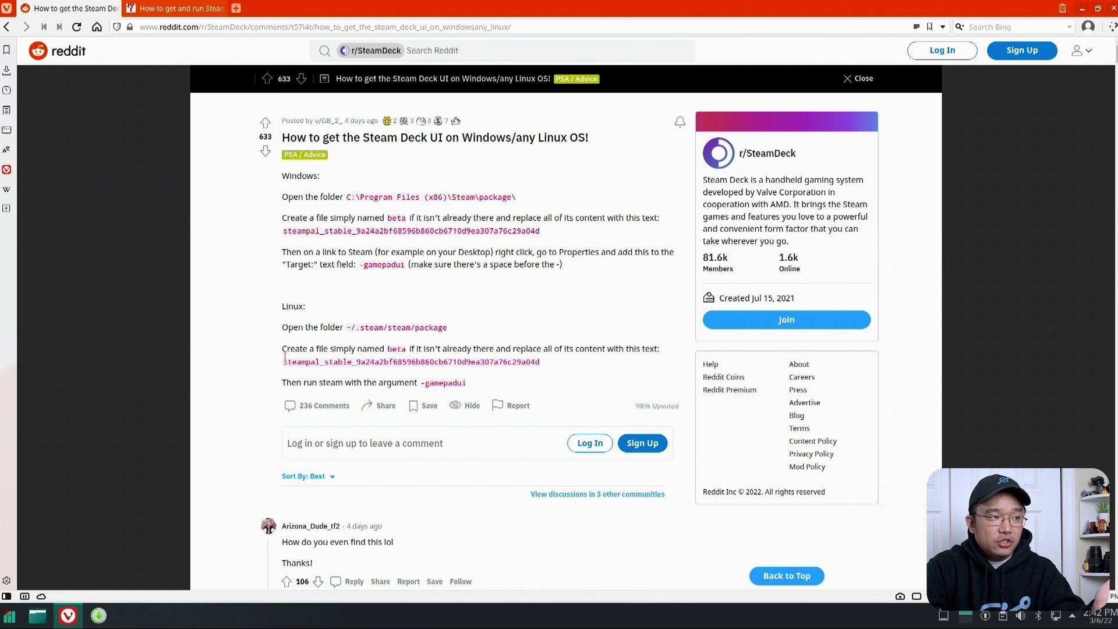
{"action": "left_click_drag", "start_coordinate": [285, 357], "coordinate": [445, 362]}
{"action": "left_click", "coordinate": [475, 363]}
{"action": "left_click_drag", "start_coordinate": [471, 231], "coordinate": [541, 230]}
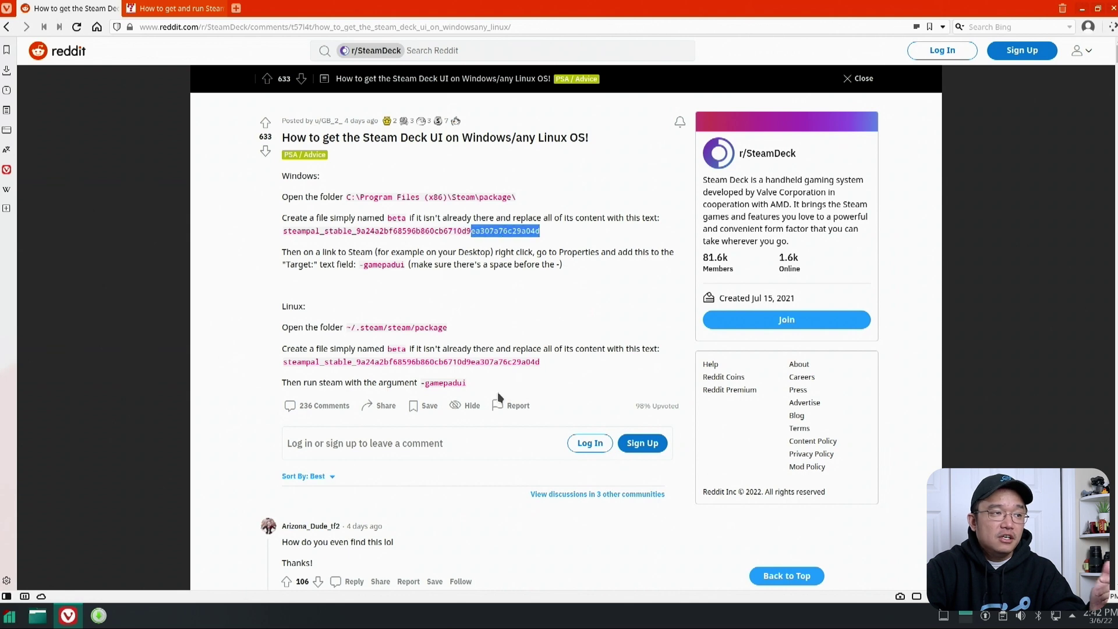
{"action": "left_click", "coordinate": [480, 357]}
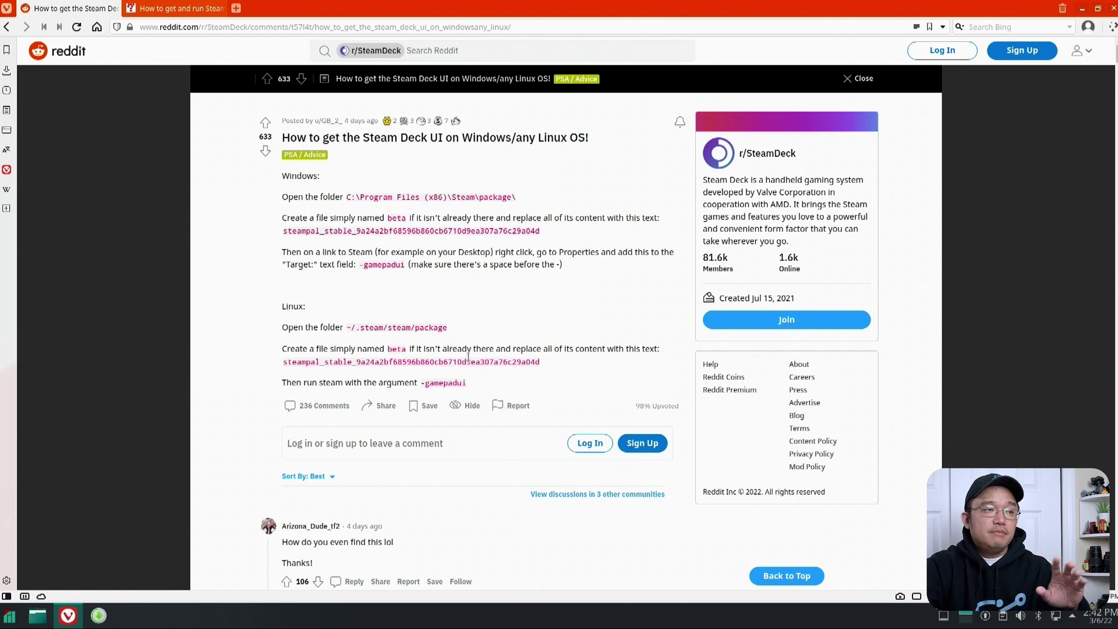
{"action": "scroll", "coordinate": [467, 360], "scroll_direction": "down", "scroll_amount": 2}
{"action": "scroll", "coordinate": [467, 359], "scroll_direction": "up", "scroll_amount": 2}
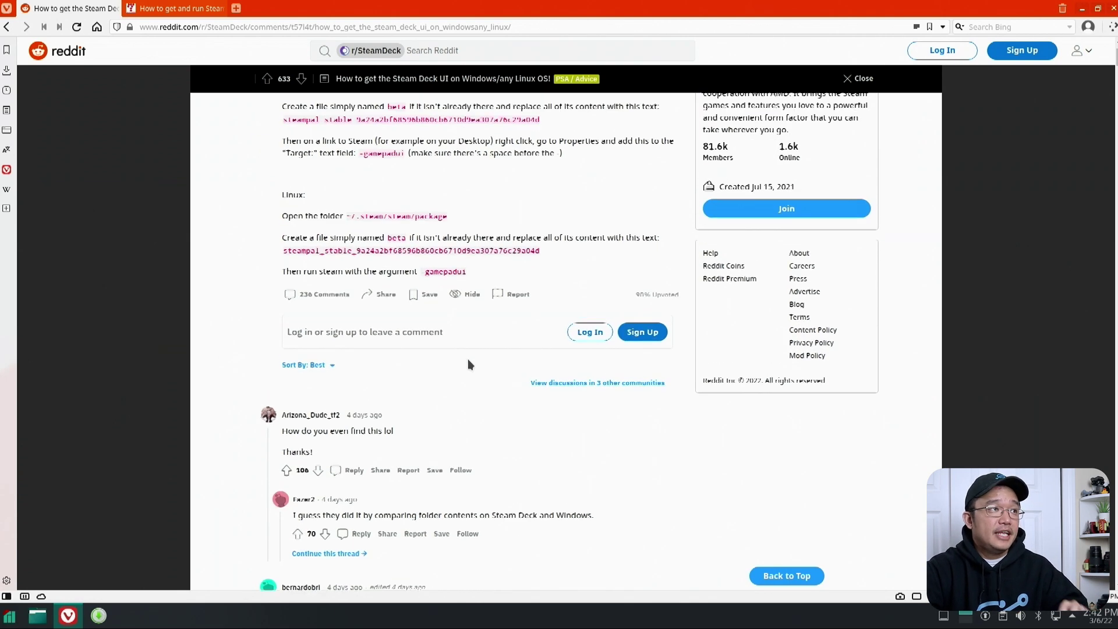
Open the jilaxzone.com article on running the Steam Deck UI and find its numbered setup steps
{"action": "left_click", "coordinate": [194, 9]}
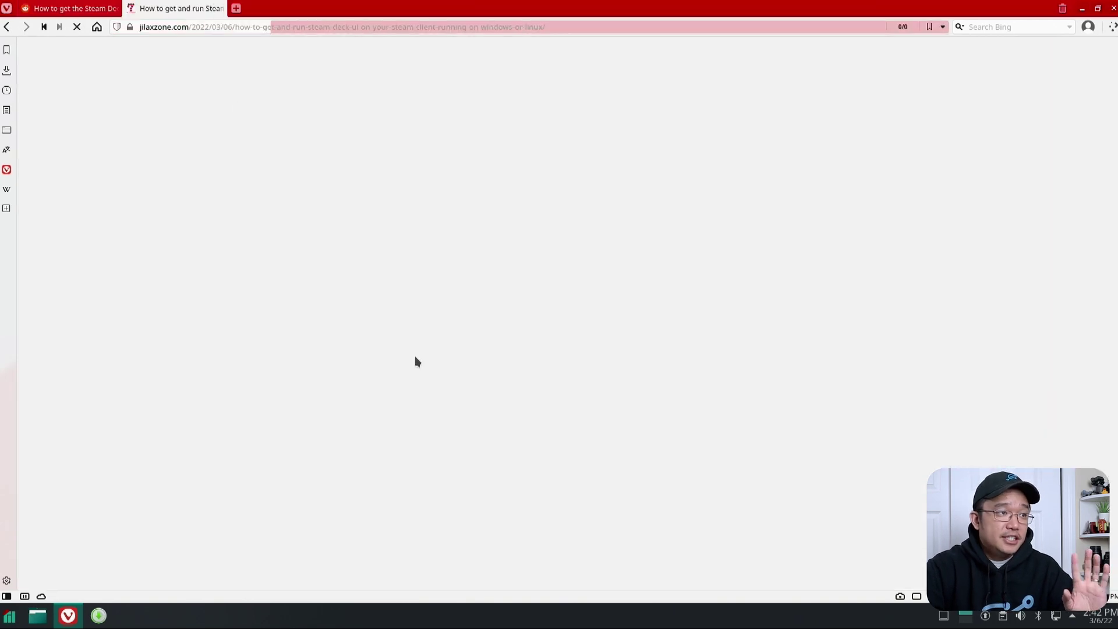
{"action": "scroll", "coordinate": [416, 362], "scroll_direction": "down", "scroll_amount": 18}
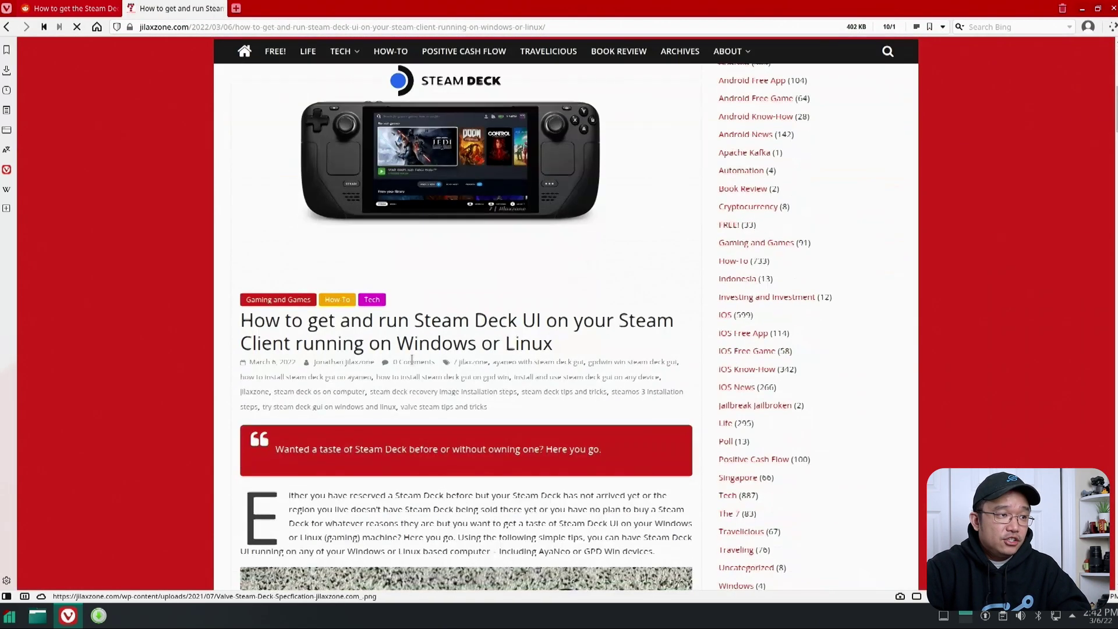
{"action": "scroll", "coordinate": [412, 359], "scroll_direction": "down", "scroll_amount": 10}
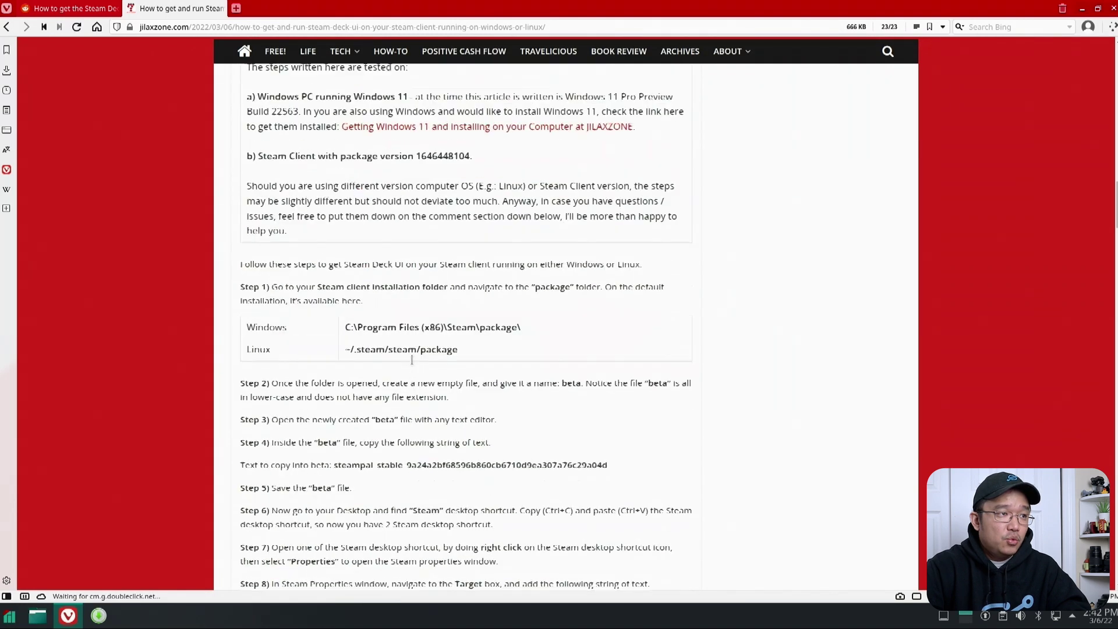
{"action": "scroll", "coordinate": [488, 396], "scroll_direction": "down", "scroll_amount": 3}
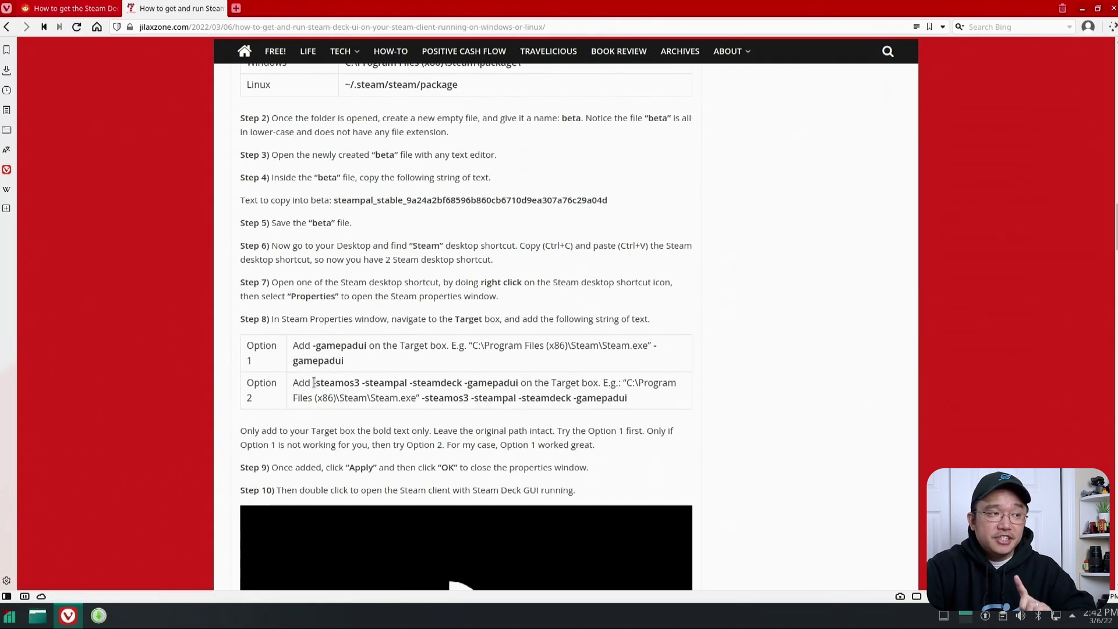
Examine the article's Option 2 launch arguments for the Steam shortcut's Target box and the startup steps below them
{"action": "left_click_drag", "start_coordinate": [314, 383], "coordinate": [515, 382]}
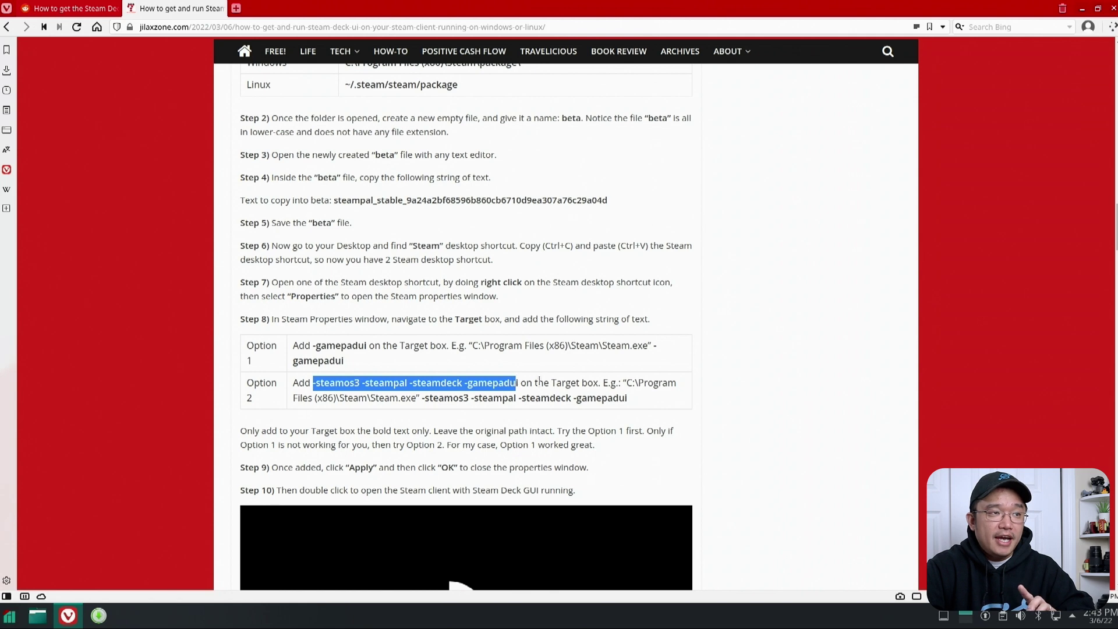
{"action": "left_click", "coordinate": [540, 381]}
{"action": "left_click_drag", "start_coordinate": [519, 383], "coordinate": [305, 383]}
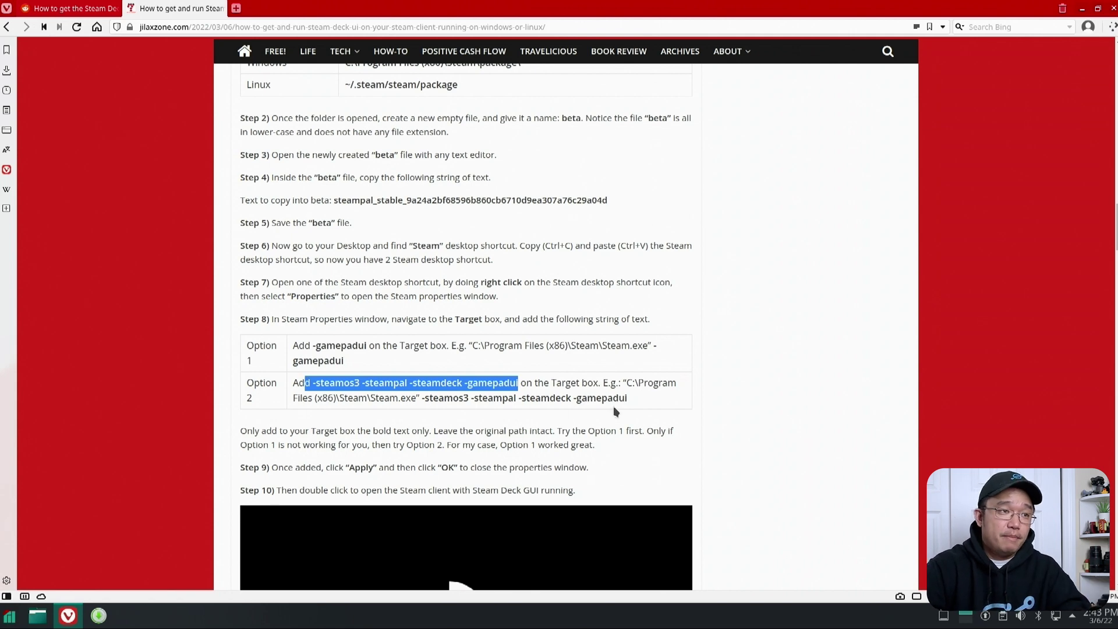
{"action": "left_click_drag", "start_coordinate": [613, 407], "coordinate": [589, 399]}
{"action": "left_click", "coordinate": [585, 395]}
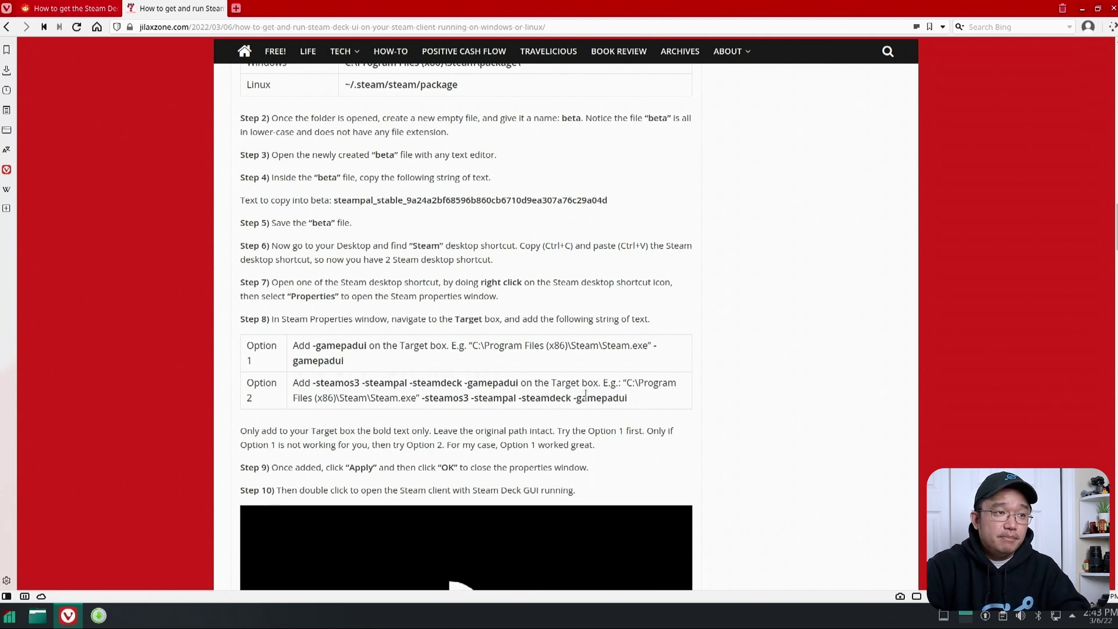
{"action": "scroll", "coordinate": [518, 433], "scroll_direction": "down", "scroll_amount": 3}
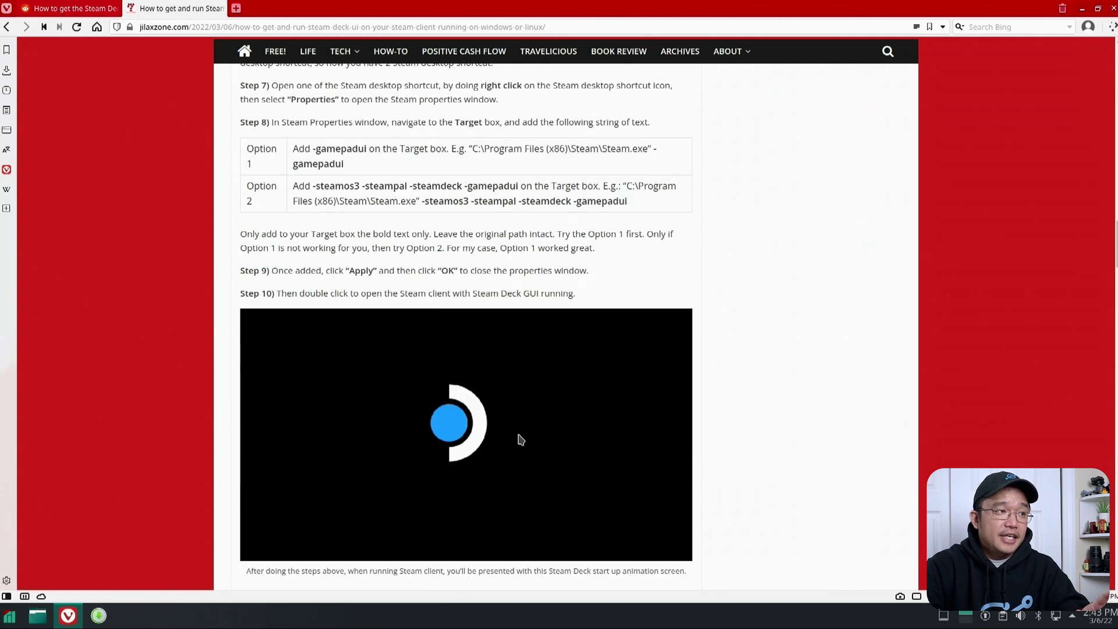
{"action": "scroll", "coordinate": [519, 439], "scroll_direction": "up", "scroll_amount": 3}
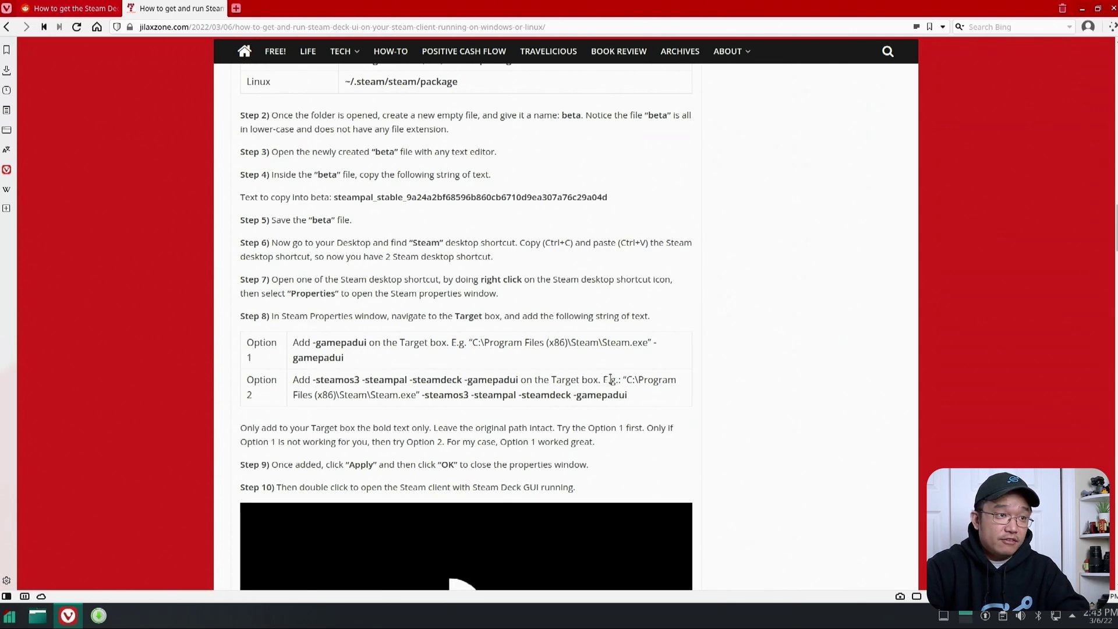
{"action": "left_click_drag", "start_coordinate": [610, 379], "coordinate": [297, 393]}
{"action": "left_click", "coordinate": [370, 383]}
{"action": "left_click", "coordinate": [308, 393]}
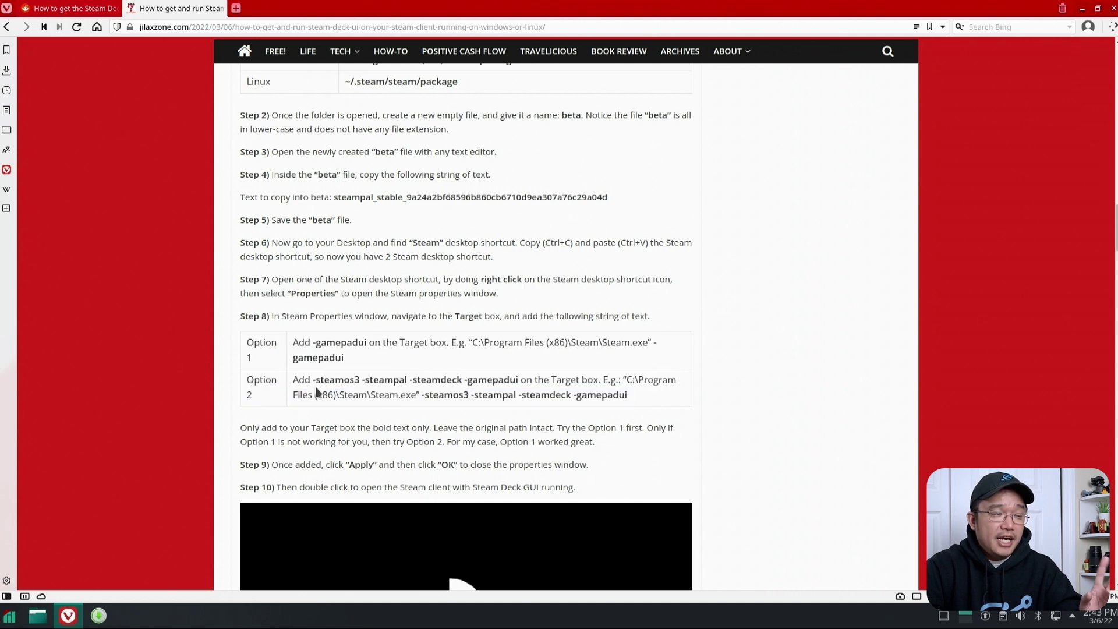
Compare the Reddit post's Linux instructions with the Option 2 launch arguments in the article
{"action": "left_click", "coordinate": [88, 8]}
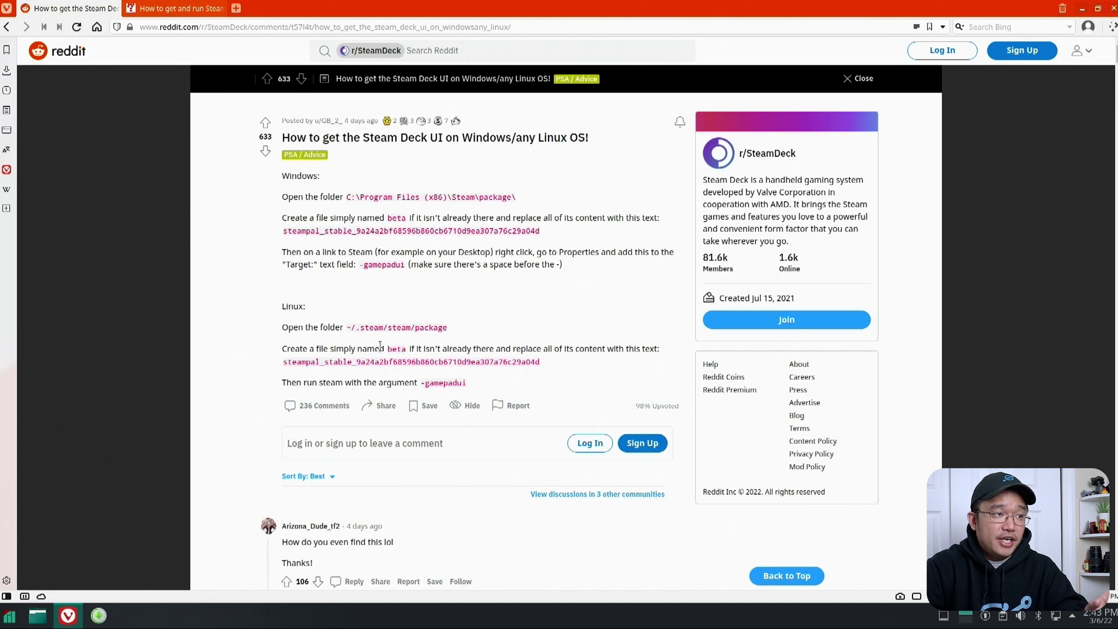
{"action": "left_click", "coordinate": [410, 344]}
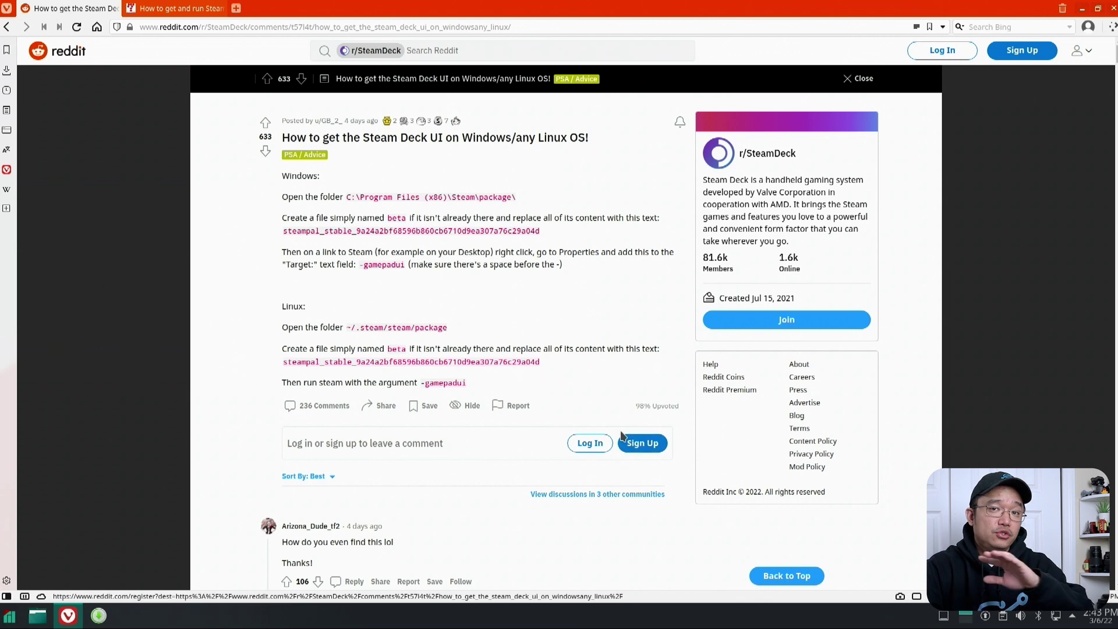
{"action": "left_click", "coordinate": [211, 7]}
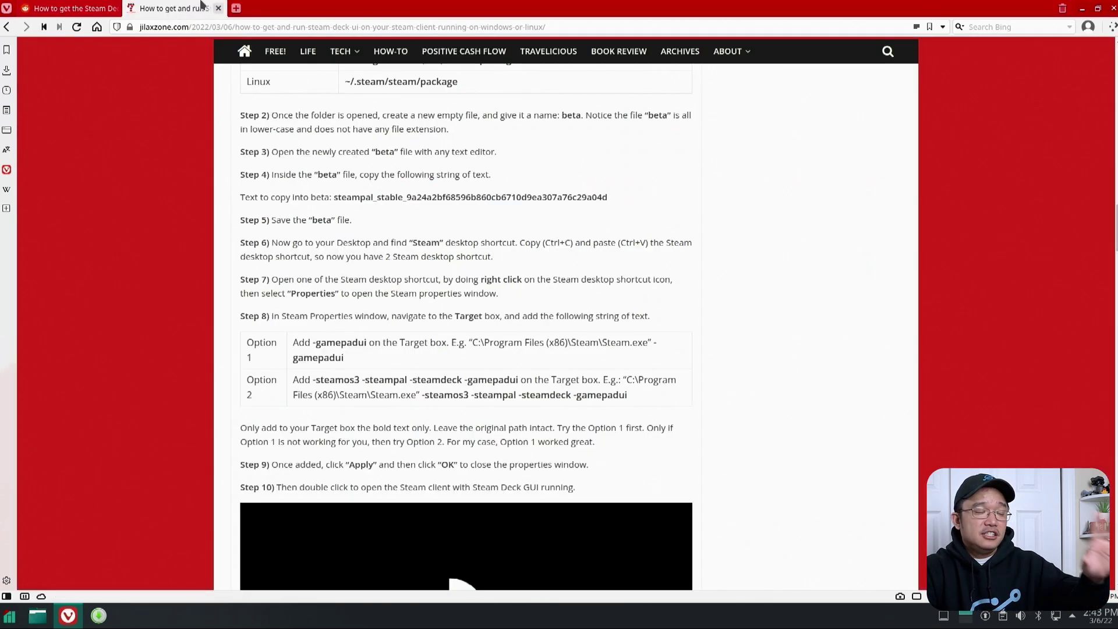
{"action": "left_click_drag", "start_coordinate": [632, 403], "coordinate": [419, 396]}
{"action": "left_click", "coordinate": [405, 398]}
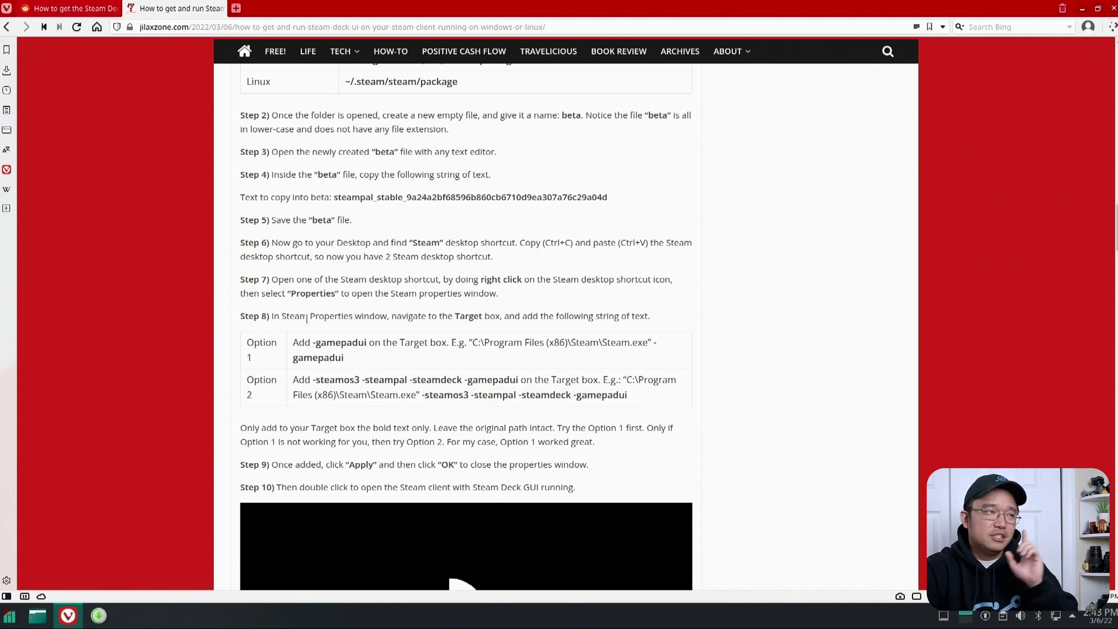
Return to the Reddit post and open a Konsole terminal
{"action": "left_click", "coordinate": [116, 7]}
{"action": "left_click", "coordinate": [10, 616]}
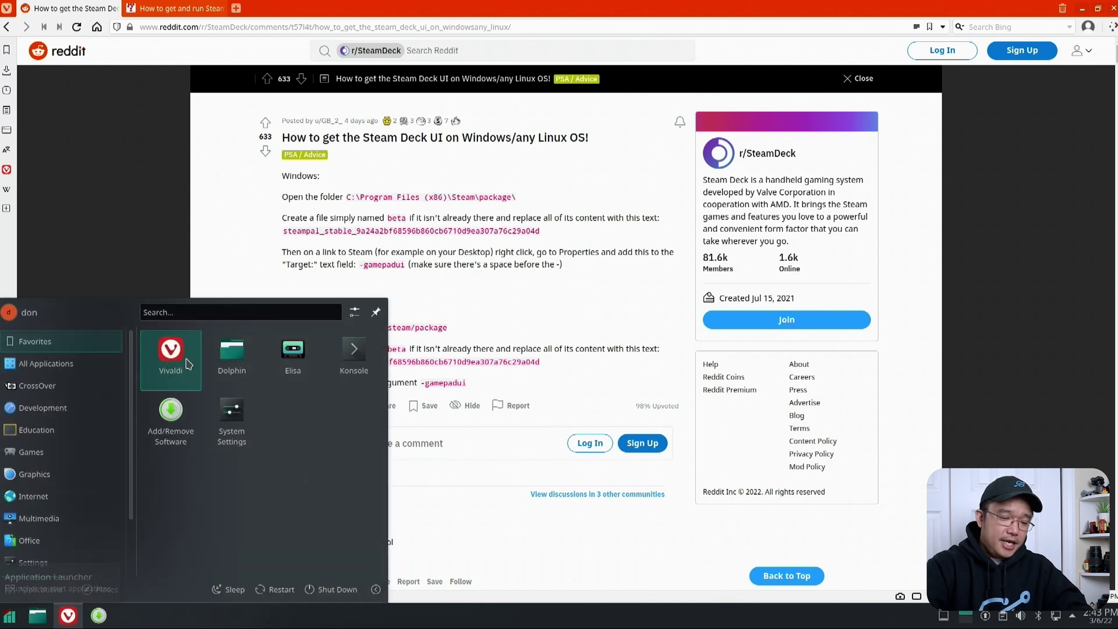
{"action": "type", "text": "k"}
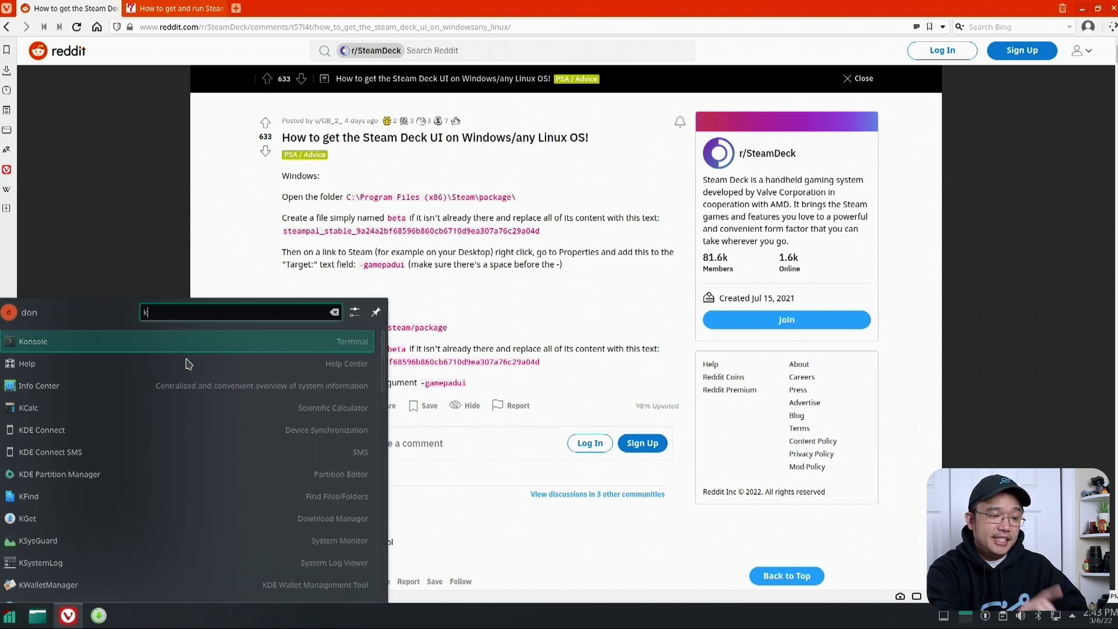
{"action": "key", "text": "Return"}
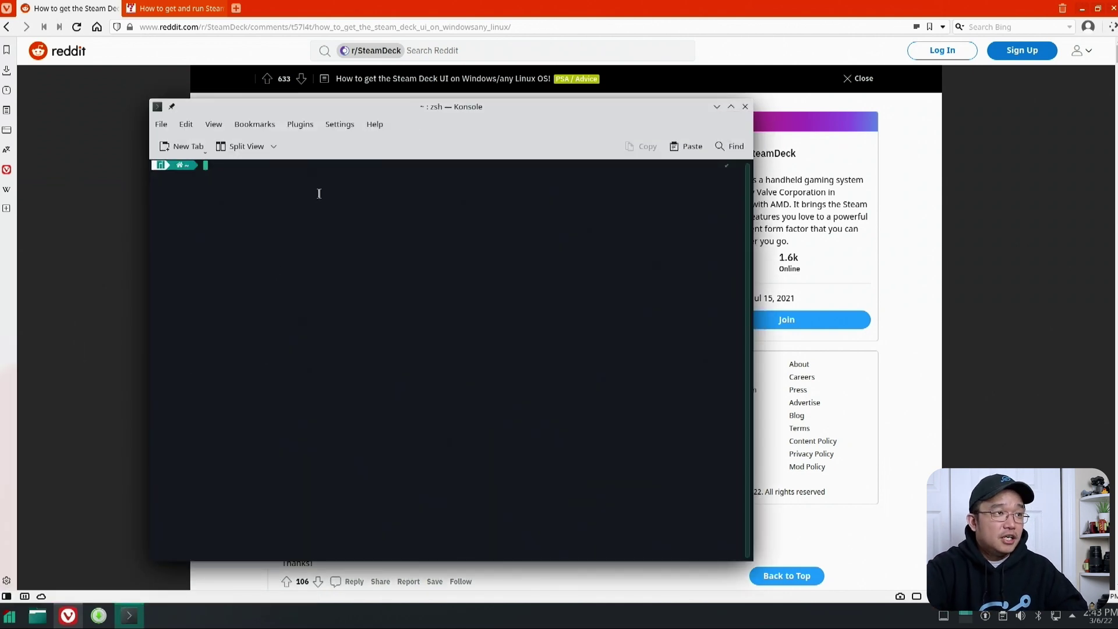
Enlarge the terminal text and place the Konsole window beside the Reddit post's Linux folder instructions
{"action": "left_click_drag", "start_coordinate": [417, 113], "coordinate": [648, 96]}
{"action": "key", "text": "ctrl+plus"}
{"action": "key", "text": "ctrl+plus"}
{"action": "key", "text": "ctrl+plus"}
{"action": "key", "text": "ctrl+plus"}
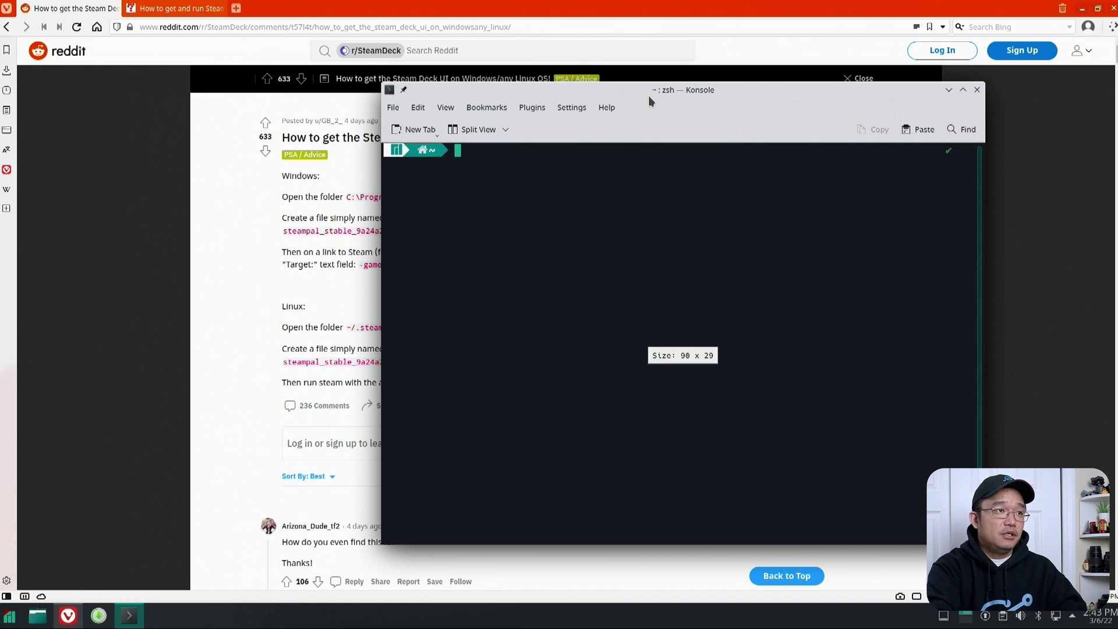
{"action": "left_click_drag", "start_coordinate": [669, 92], "coordinate": [761, 115]}
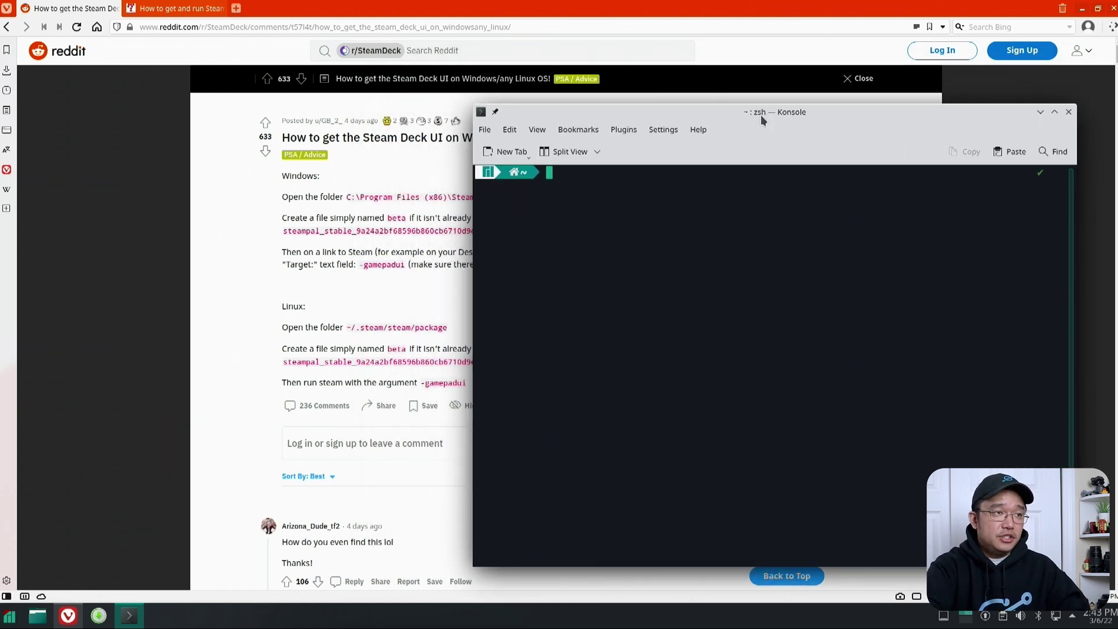
Change the terminal's working directory to .steam/steam/package in the home folder
{"action": "type", "text": "cd .steam"}
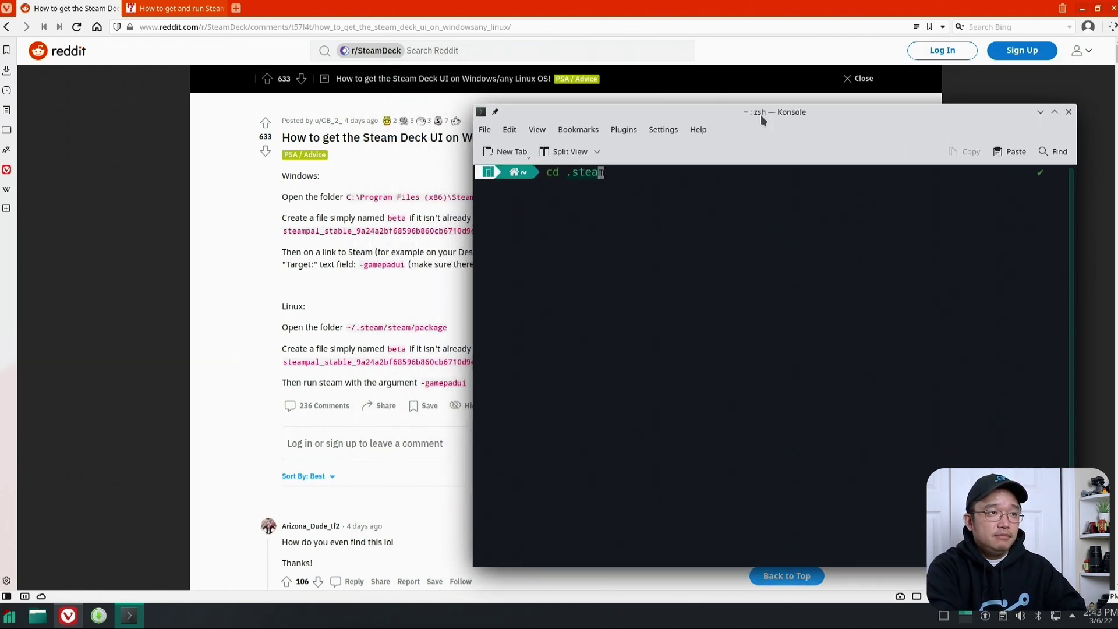
{"action": "type", "text": "/steam/pac"}
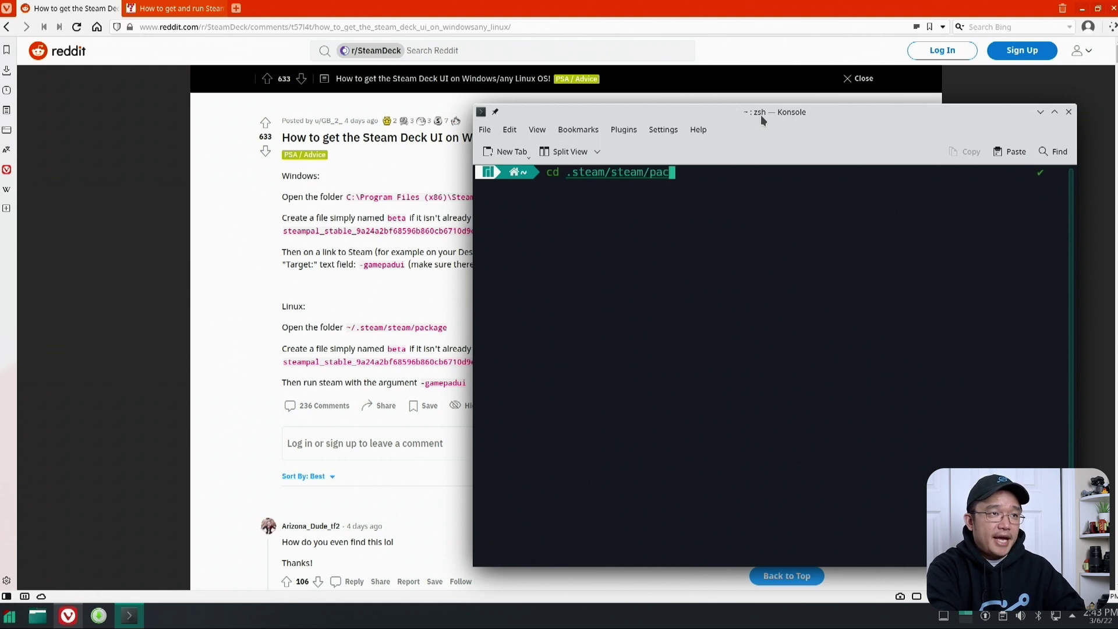
{"action": "key", "text": "Tab"}
{"action": "key", "text": "Return"}
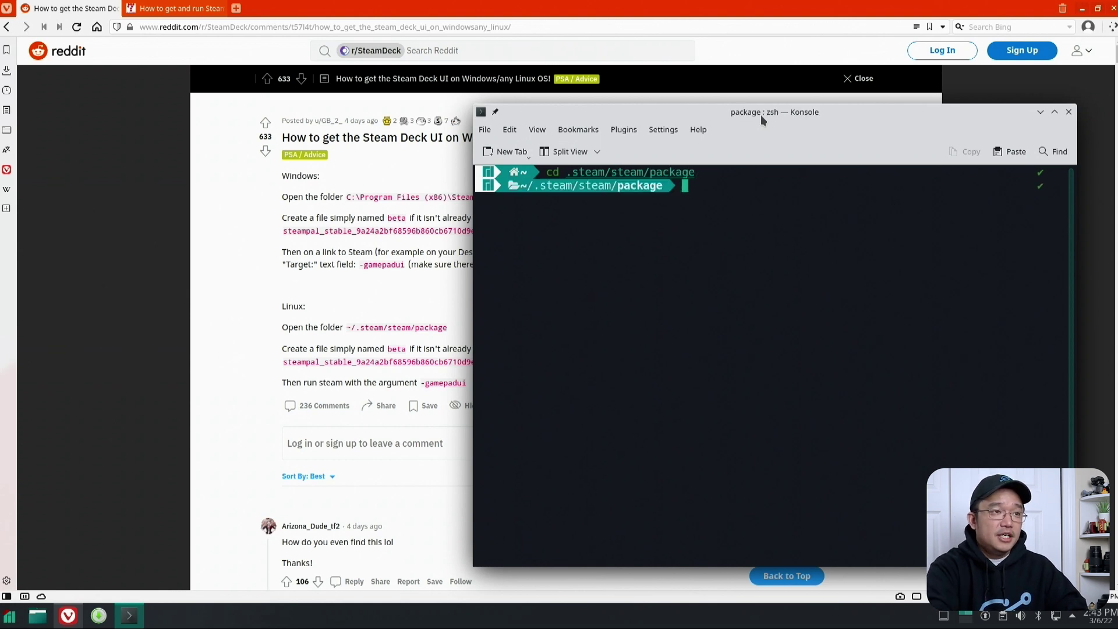
{"action": "left_click", "coordinate": [412, 343]}
{"action": "left_click", "coordinate": [993, 297]}
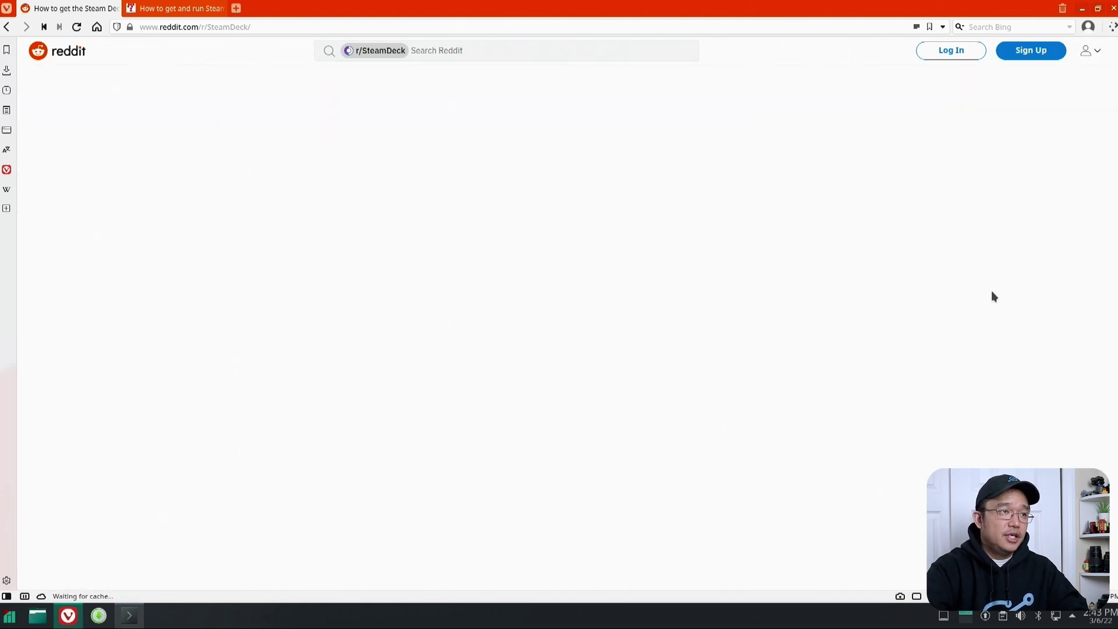
{"action": "left_click", "coordinate": [415, 53]}
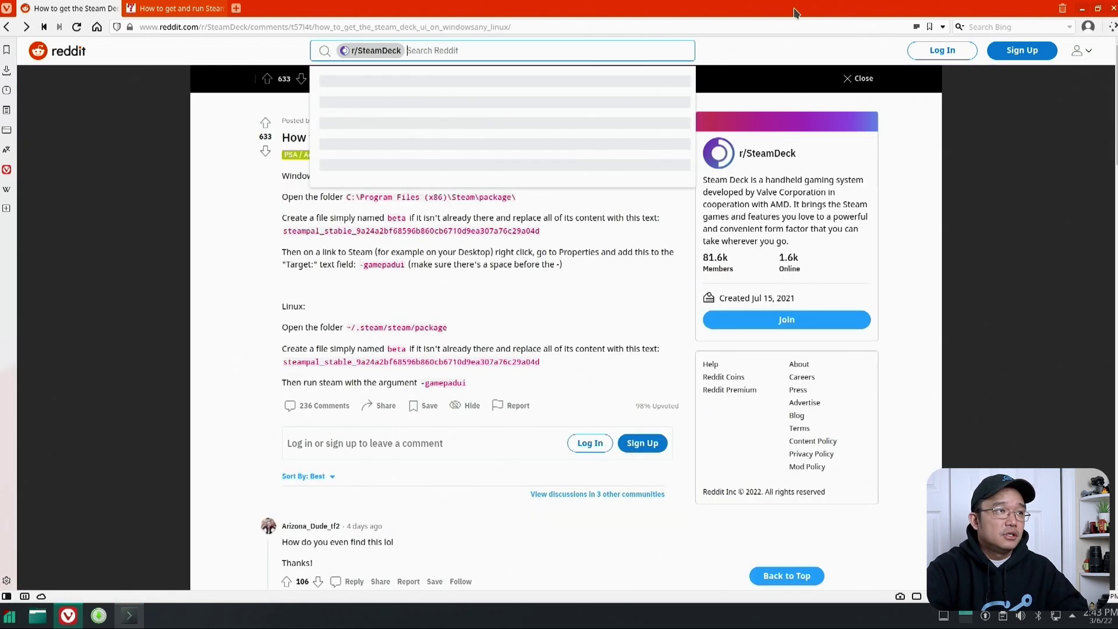
Minimize the browser and create a file named beta in the package folder with the touch command
{"action": "left_click", "coordinate": [1082, 9]}
{"action": "type", "text": "touch beta"}
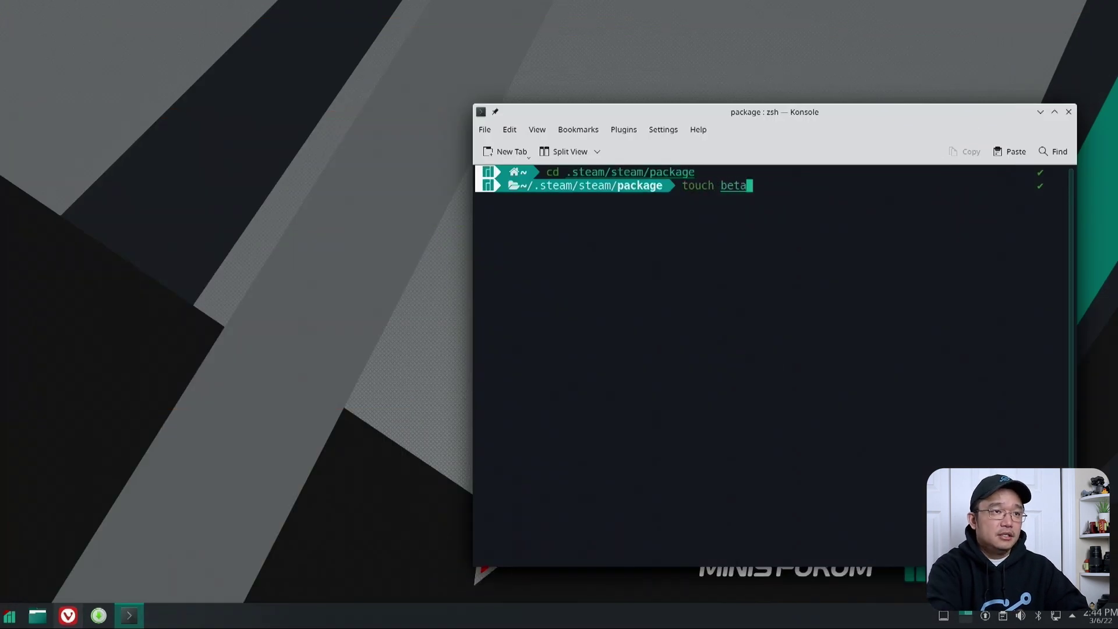
{"action": "key", "text": "Return"}
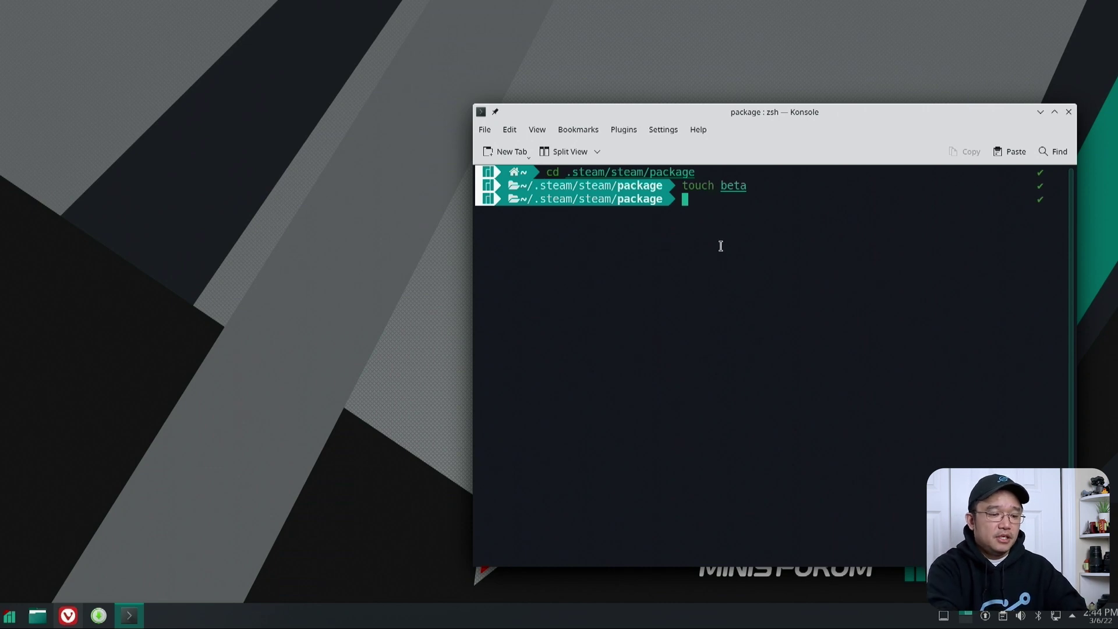
Print the beta file's contents in the terminal and check its steampal_stable line
{"action": "type", "text": "cat b"}
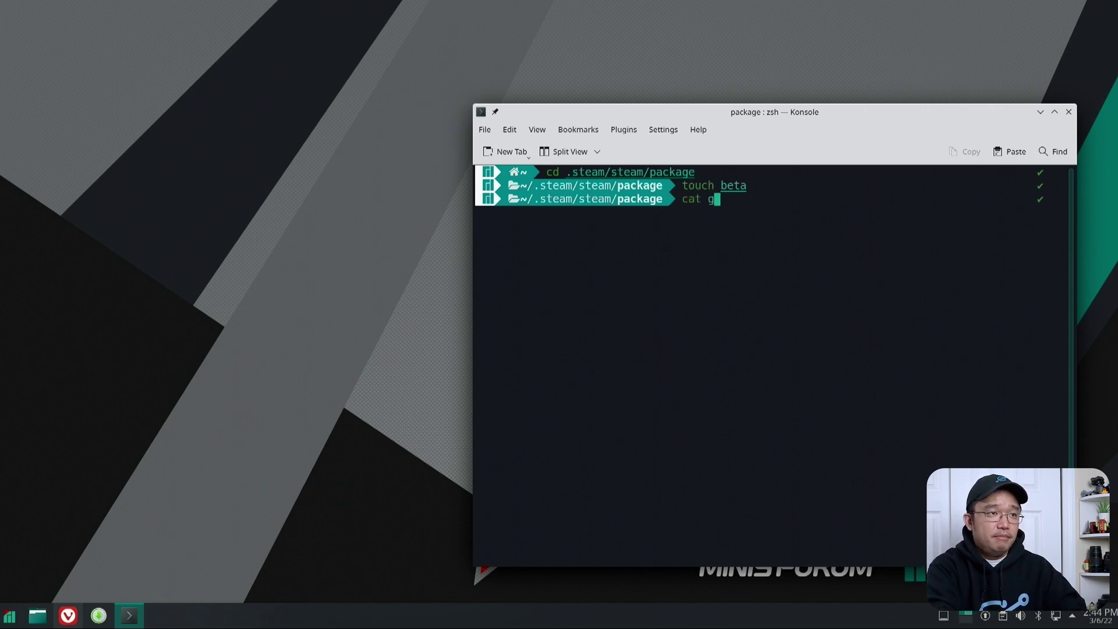
{"action": "type", "text": "eta"}
{"action": "key", "text": "Return"}
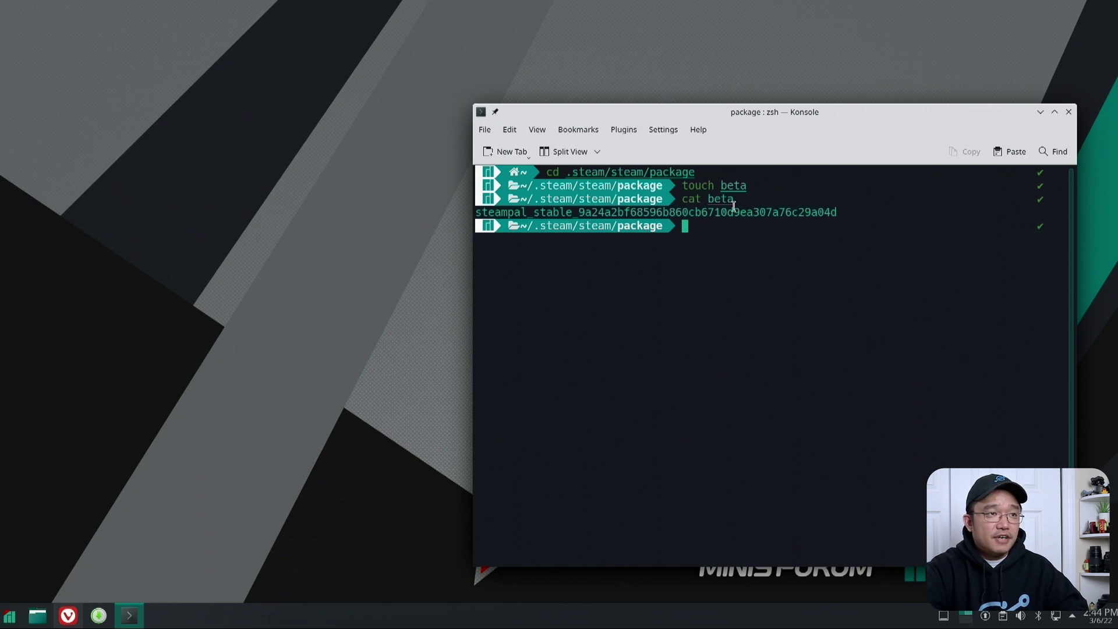
{"action": "left_click_drag", "start_coordinate": [846, 209], "coordinate": [486, 204]}
{"action": "left_click", "coordinate": [479, 212]}
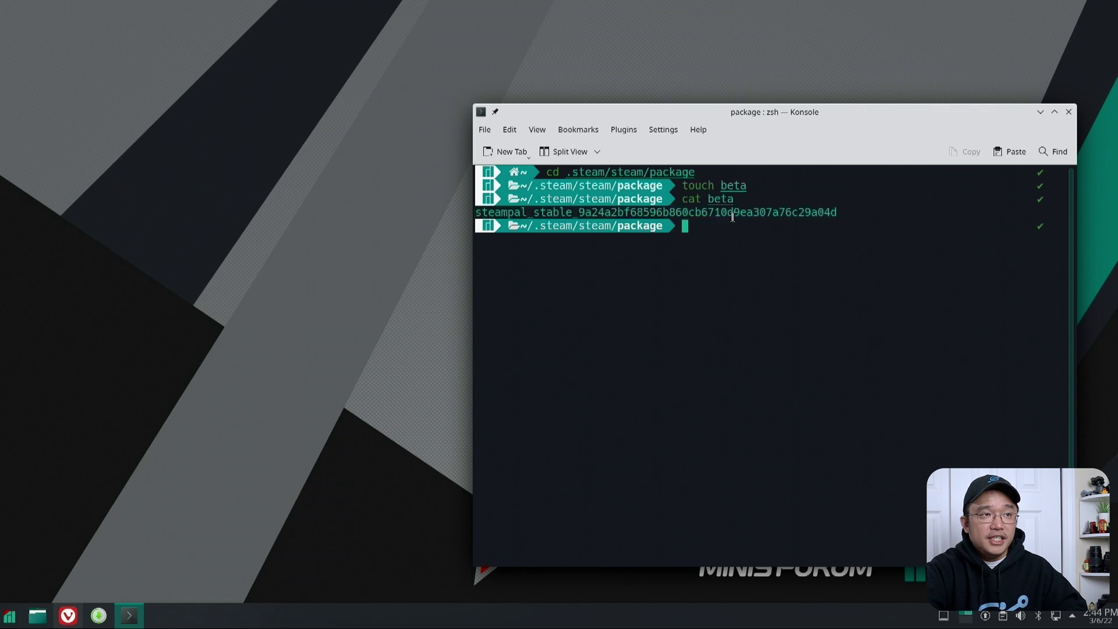
{"action": "left_click_drag", "start_coordinate": [714, 185], "coordinate": [747, 185]}
{"action": "left_click", "coordinate": [729, 202]}
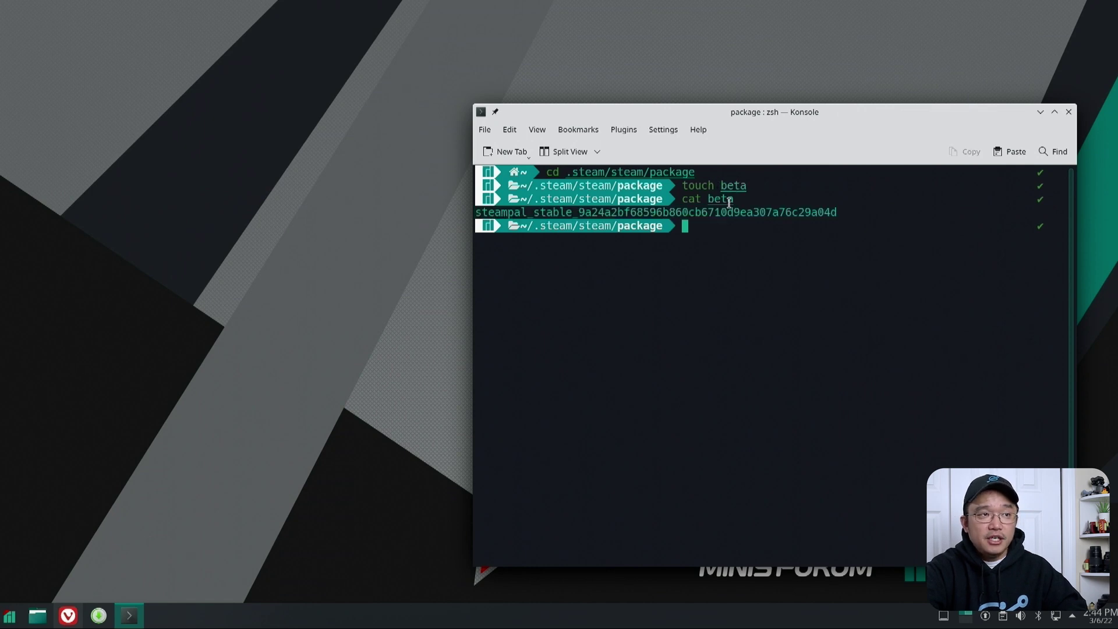
{"action": "triple_click", "coordinate": [837, 210]}
{"action": "left_click", "coordinate": [840, 237]}
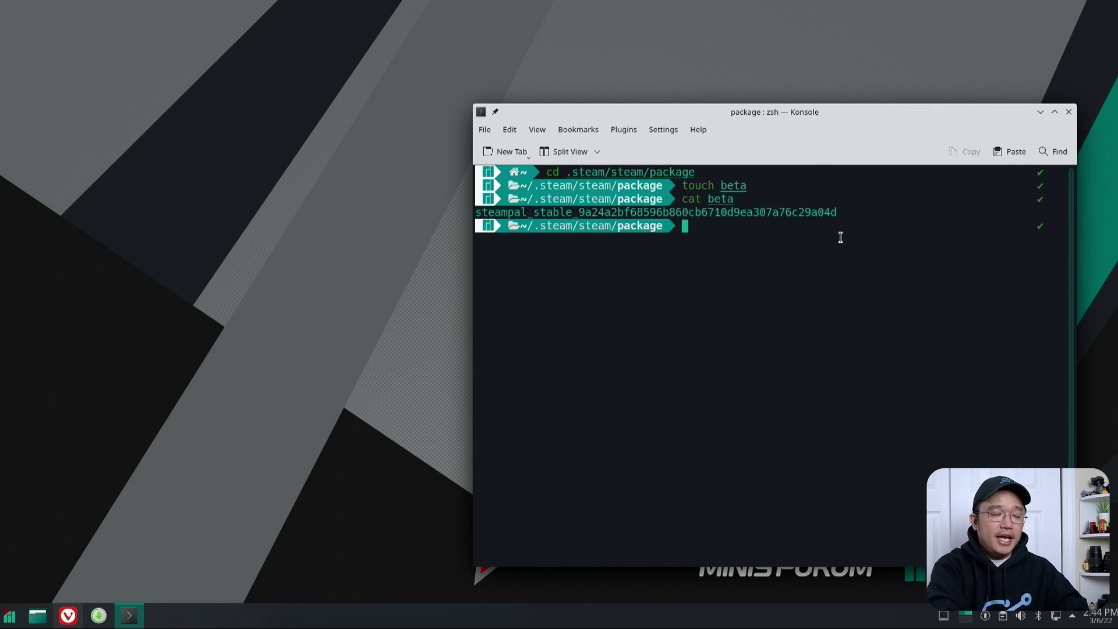
Open the beta file in nano to review its text, and exit the editor without editing
{"action": "type", "text": "nano "}
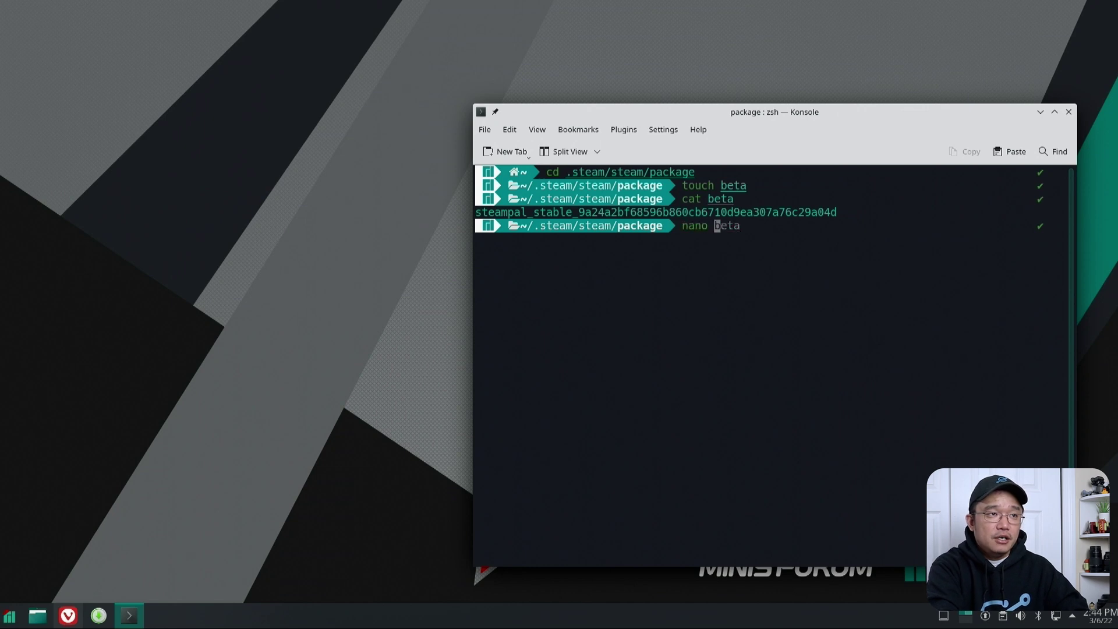
{"action": "type", "text": "beta"}
{"action": "key", "text": "Return"}
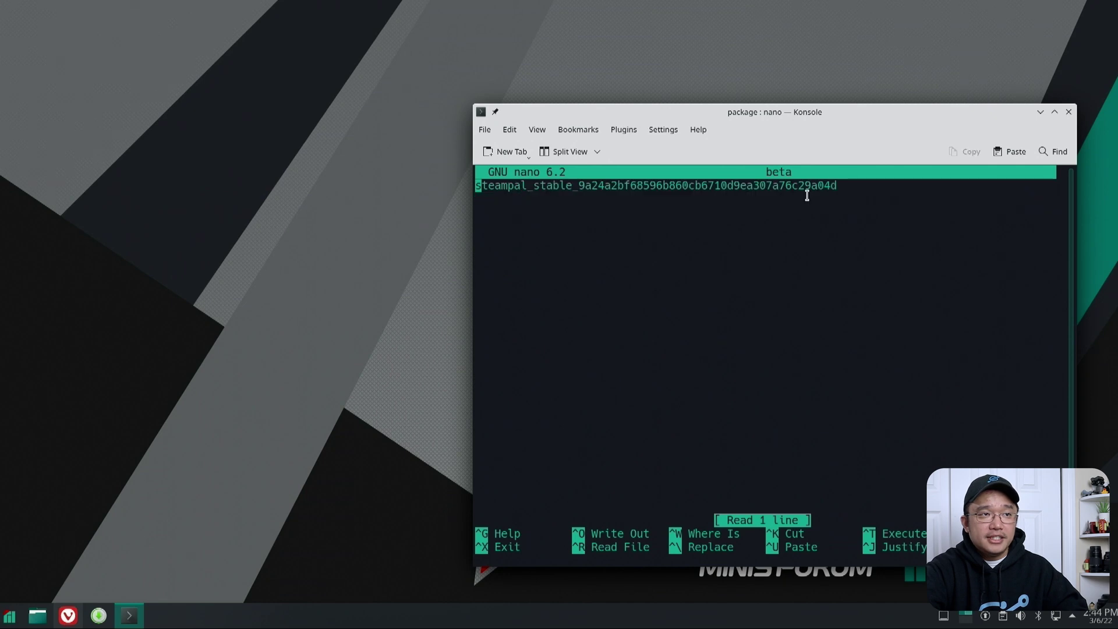
{"action": "key", "text": "ctrl+x"}
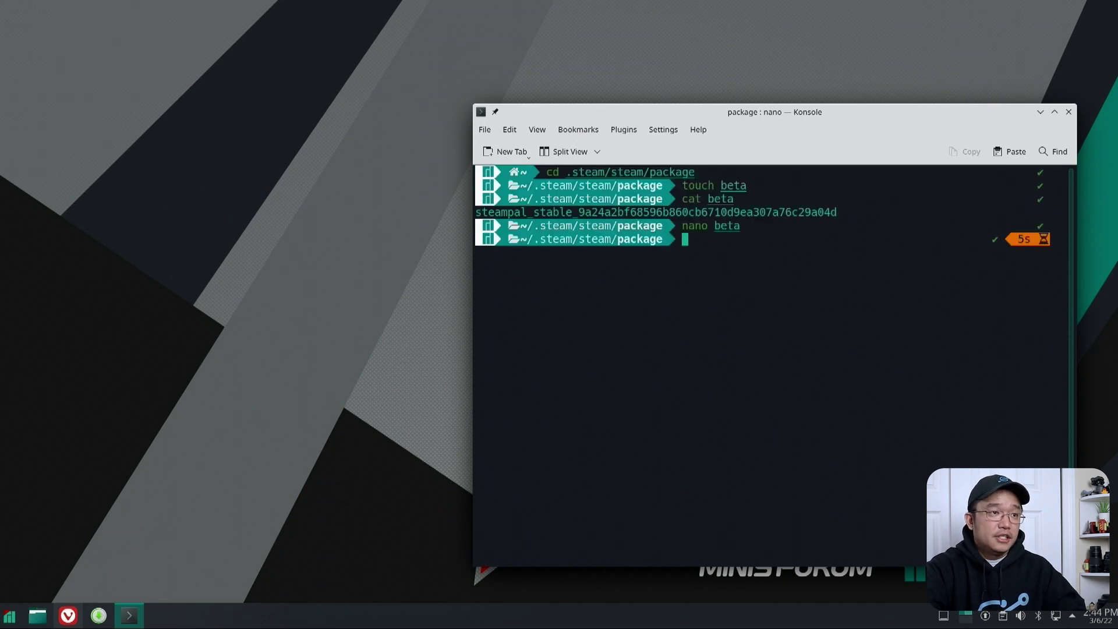
Launch Steam from the terminal with the -gamepadui argument and move its startup window onto the visible screen
{"action": "type", "text": "steam"}
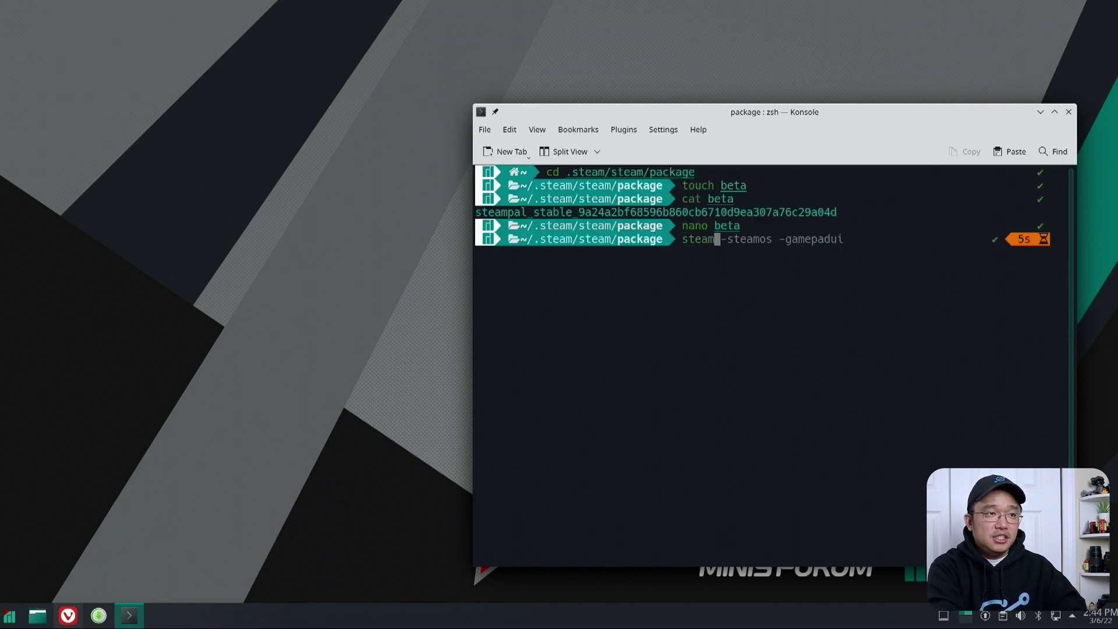
{"action": "type", "text": " -game"}
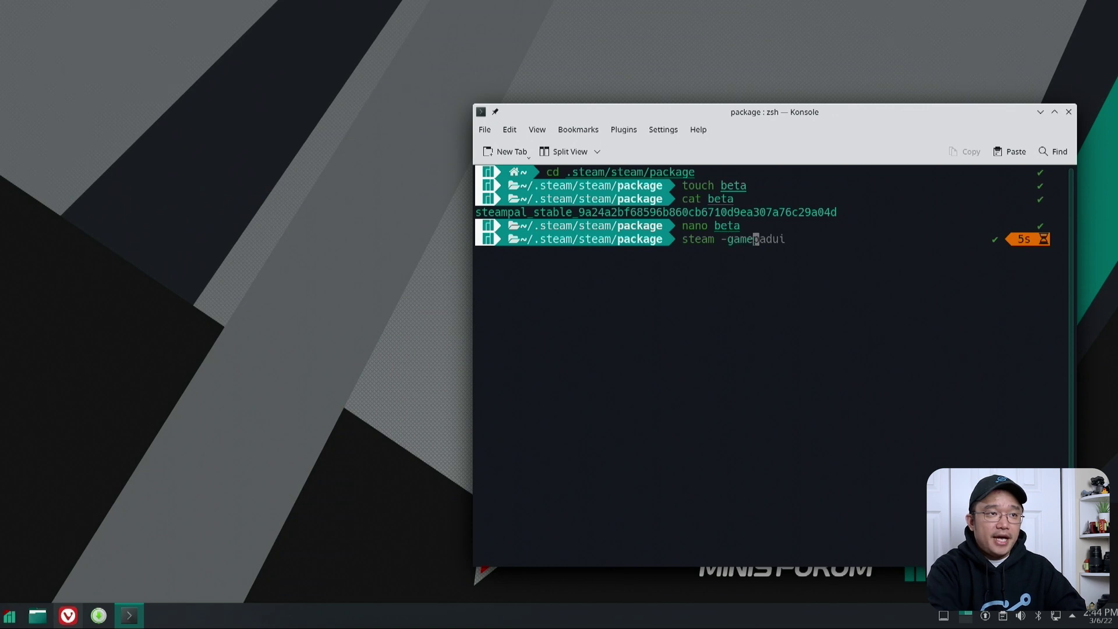
{"action": "key", "text": "Right"}
{"action": "key", "text": "Return"}
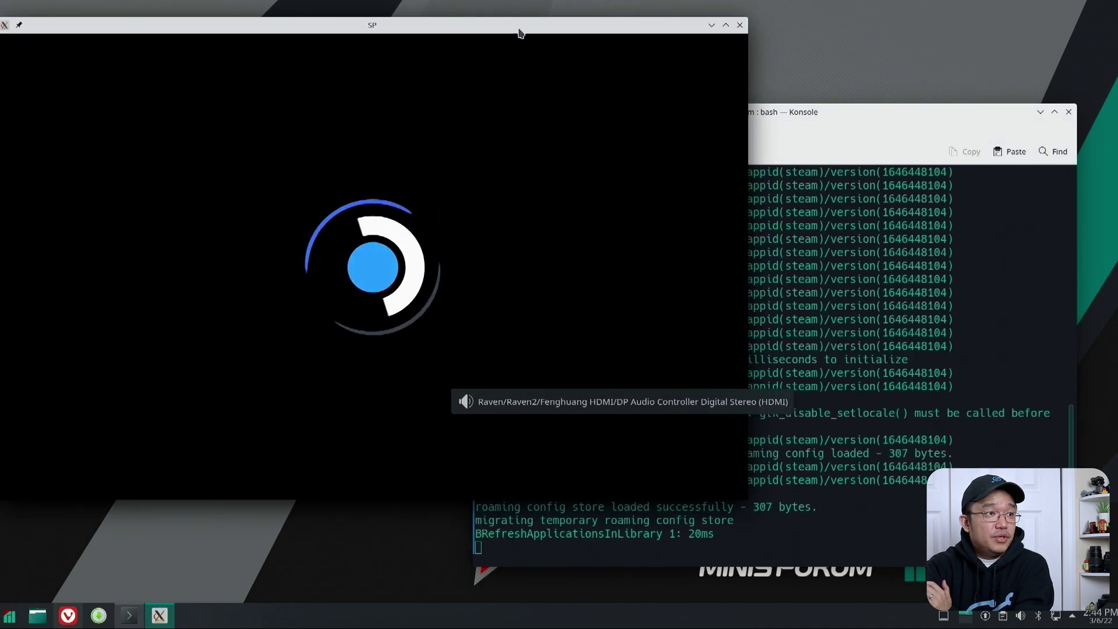
{"action": "left_click_drag", "start_coordinate": [519, 30], "coordinate": [730, 53]}
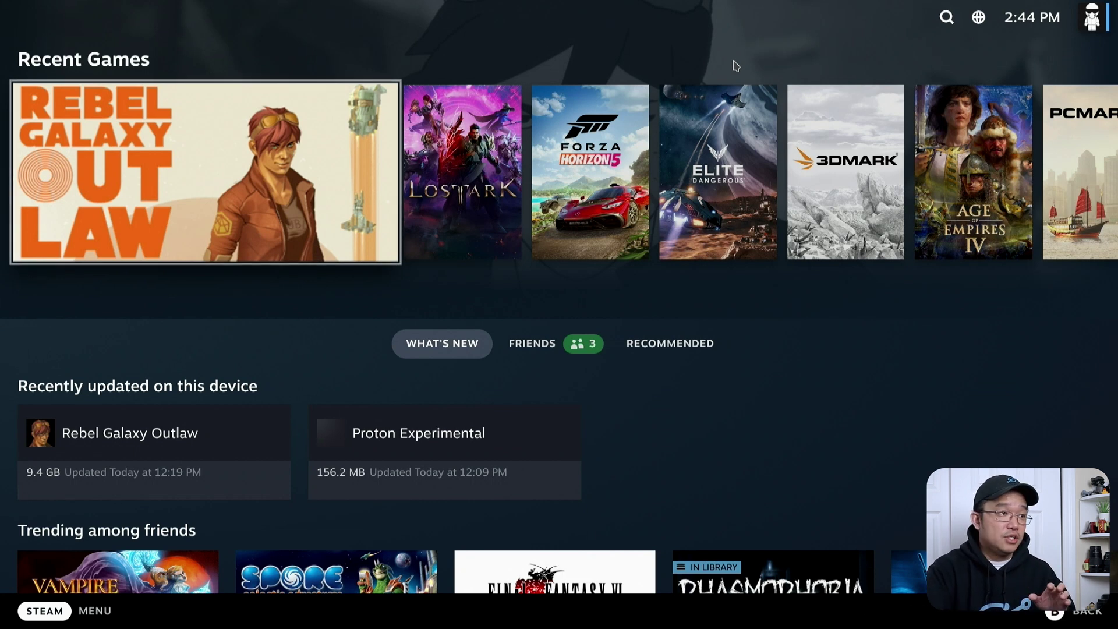
Browse back and forth through the Recent Games row on the home screen, ending on Rebel Galaxy Outlaw
{"action": "key", "text": "Right"}
{"action": "key", "text": "Right"}
{"action": "key", "text": "Right"}
{"action": "key", "text": "Right"}
{"action": "key", "text": "Right"}
{"action": "key", "text": "Right"}
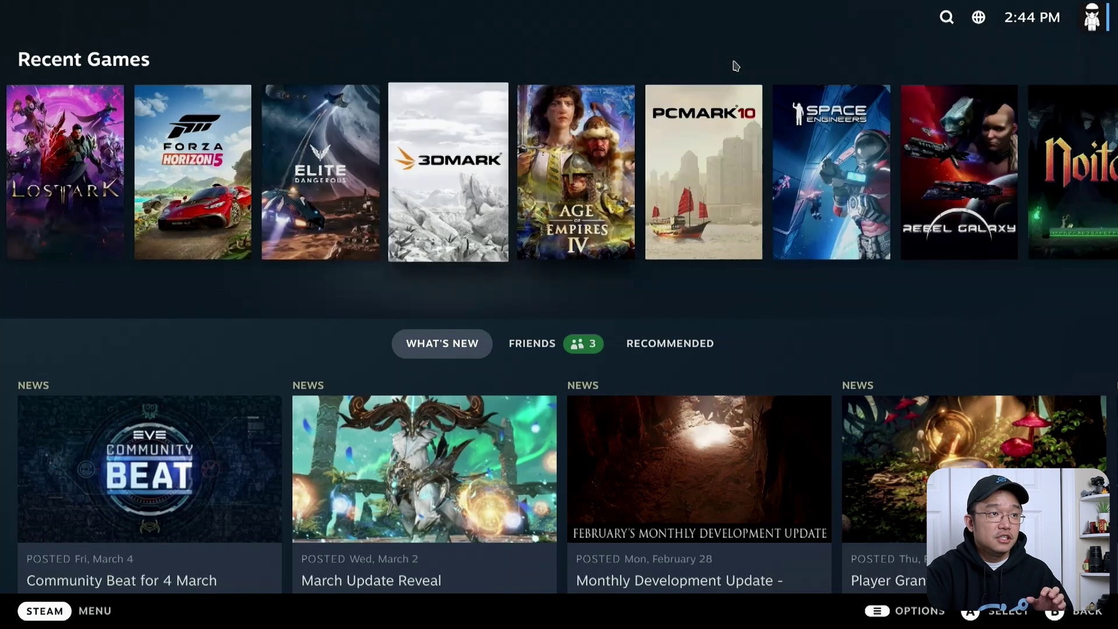
{"action": "key", "text": "Left"}
{"action": "key", "text": "Left"}
{"action": "key", "text": "Left"}
{"action": "key", "text": "Left"}
{"action": "key", "text": "Left"}
{"action": "key", "text": "Left"}
{"action": "key", "text": "Right"}
{"action": "key", "text": "Right"}
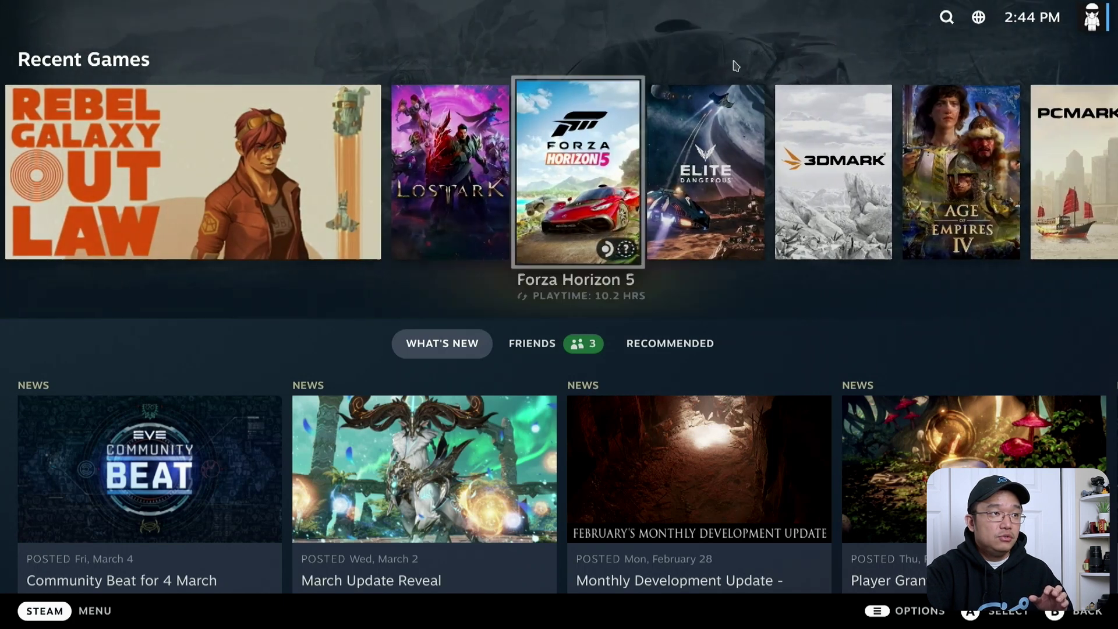
{"action": "key", "text": "Left"}
{"action": "key", "text": "Left"}
{"action": "key", "text": "Right"}
{"action": "key", "text": "Right"}
{"action": "key", "text": "Left"}
{"action": "key", "text": "Left"}
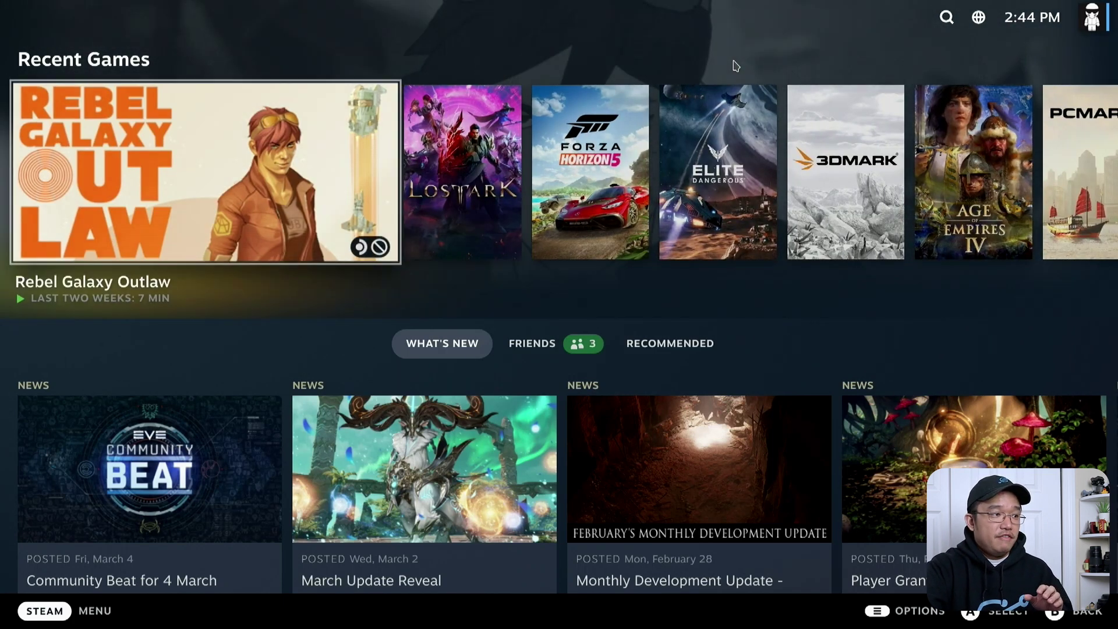
Open the Library to view its Great on Deck collection
{"action": "left_click", "coordinate": [36, 607]}
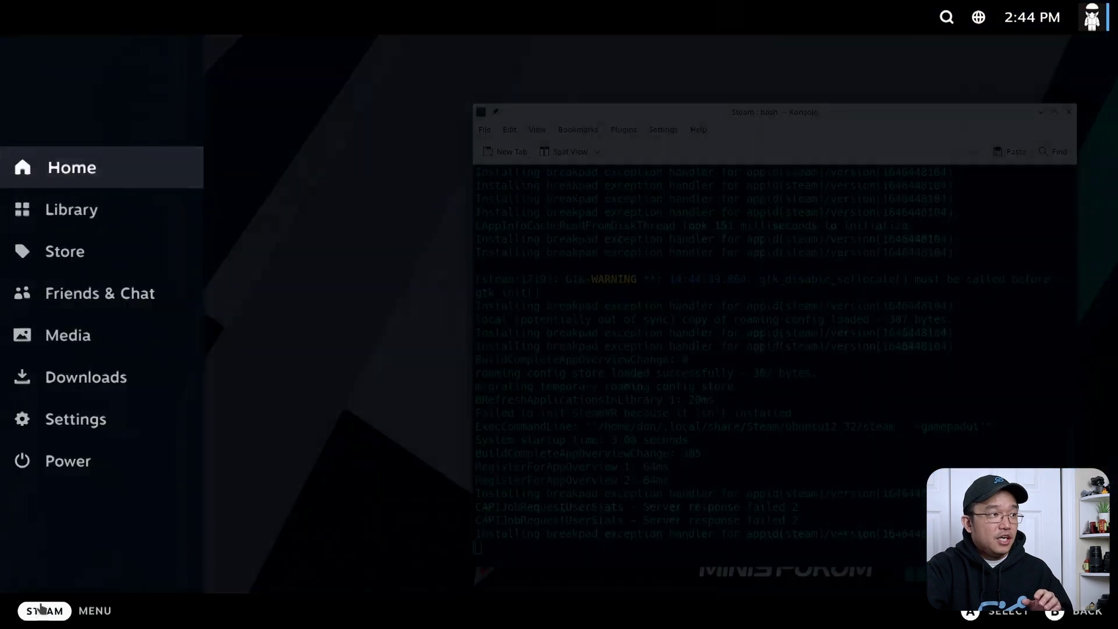
{"action": "left_click", "coordinate": [122, 227]}
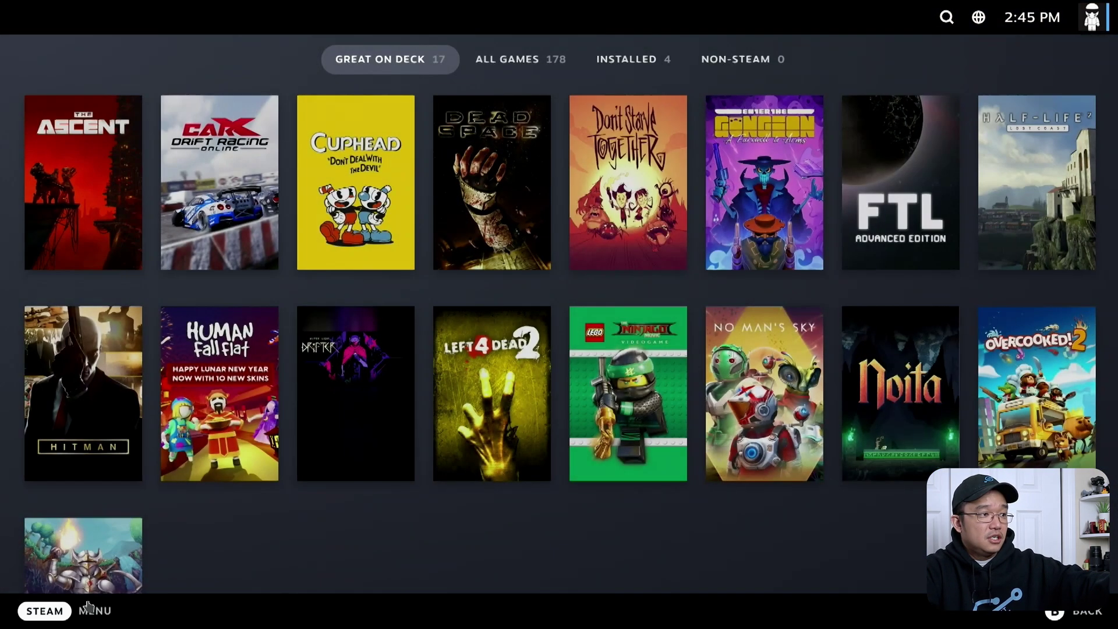
Open the Display settings and set the brightness to about half
{"action": "key", "text": "Escape"}
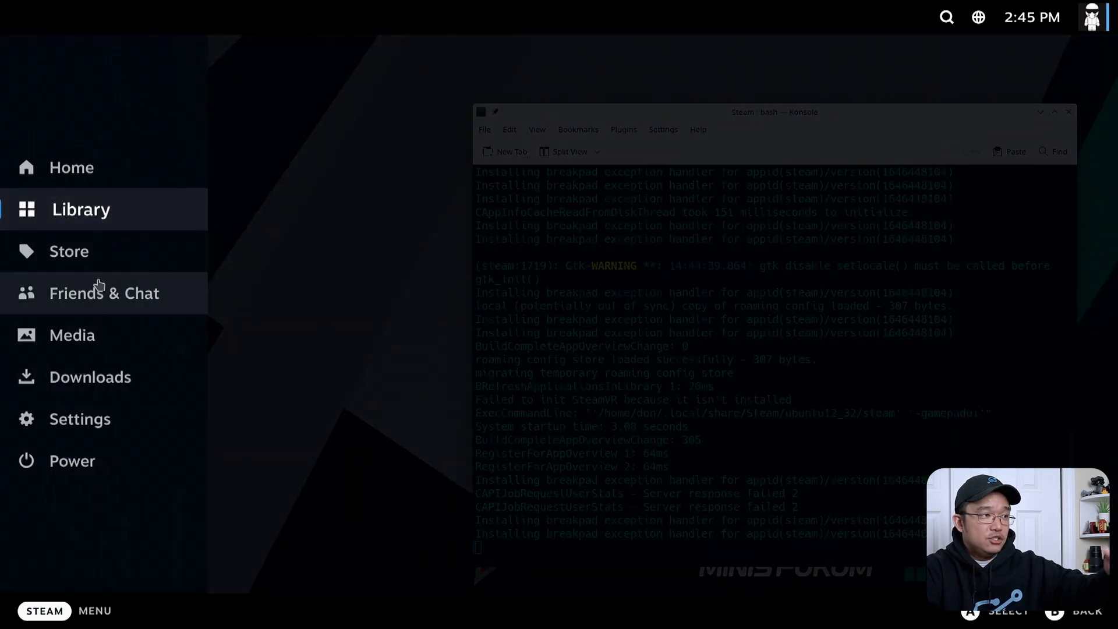
{"action": "left_click", "coordinate": [111, 432]}
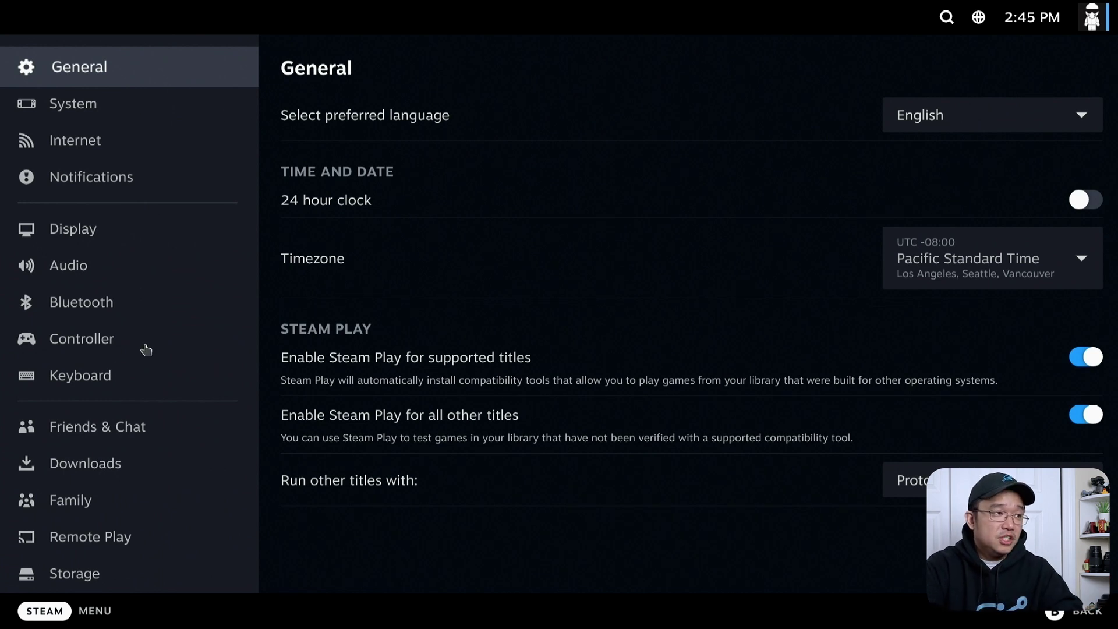
{"action": "left_click", "coordinate": [110, 246]}
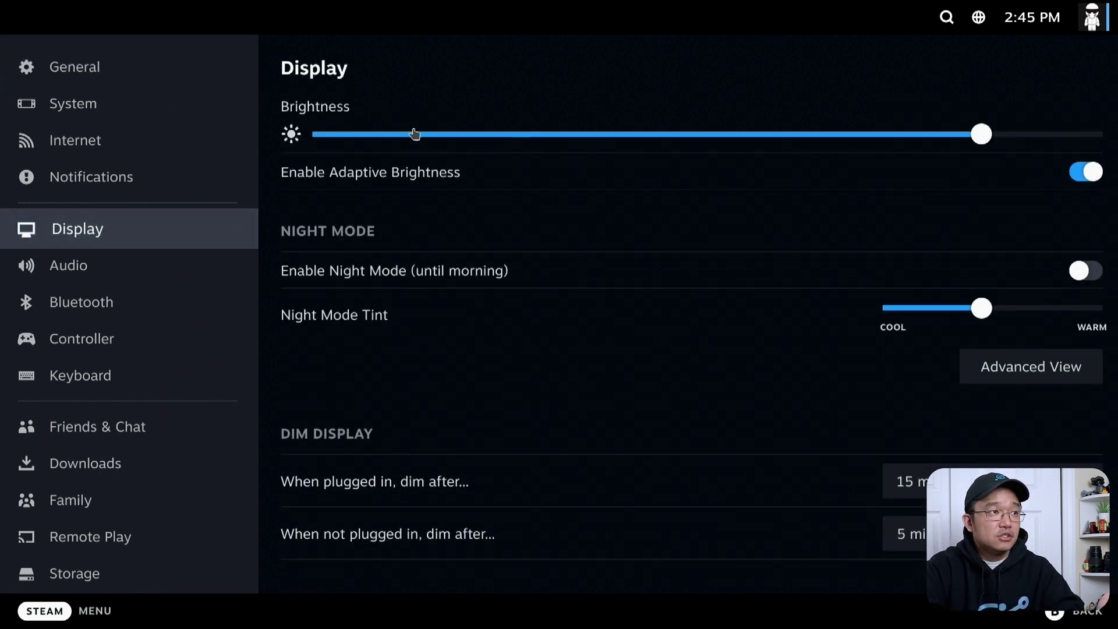
{"action": "left_click", "coordinate": [389, 135]}
{"action": "left_click", "coordinate": [712, 140]}
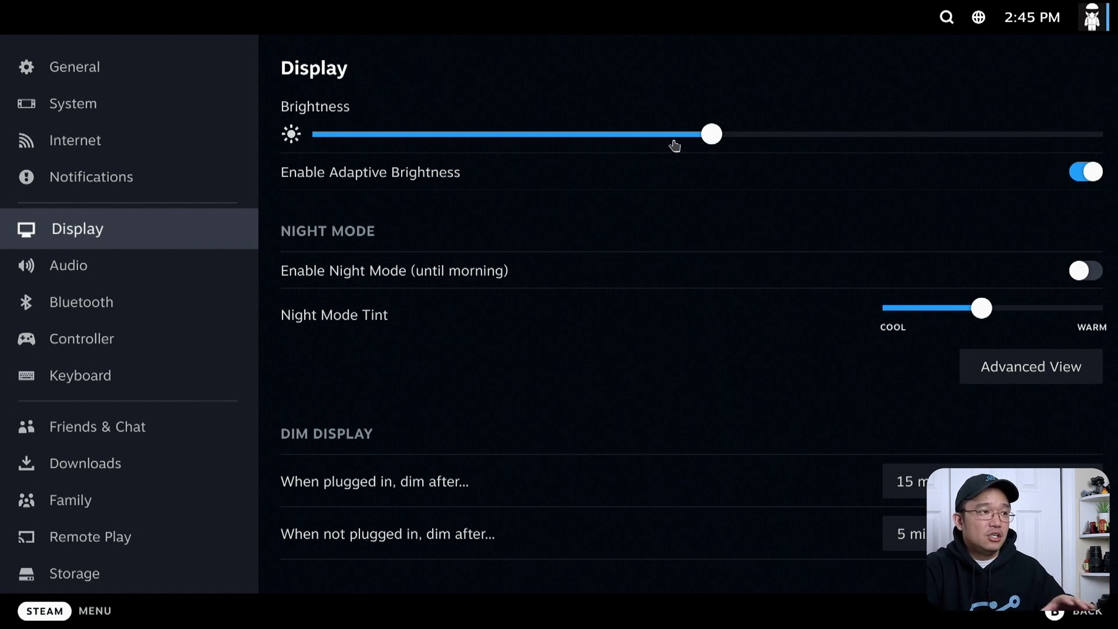
Look through the remaining Display, Audio, Bluetooth and Downloads settings, and return to the Library
{"action": "scroll", "coordinate": [527, 387], "scroll_direction": "down", "scroll_amount": 1}
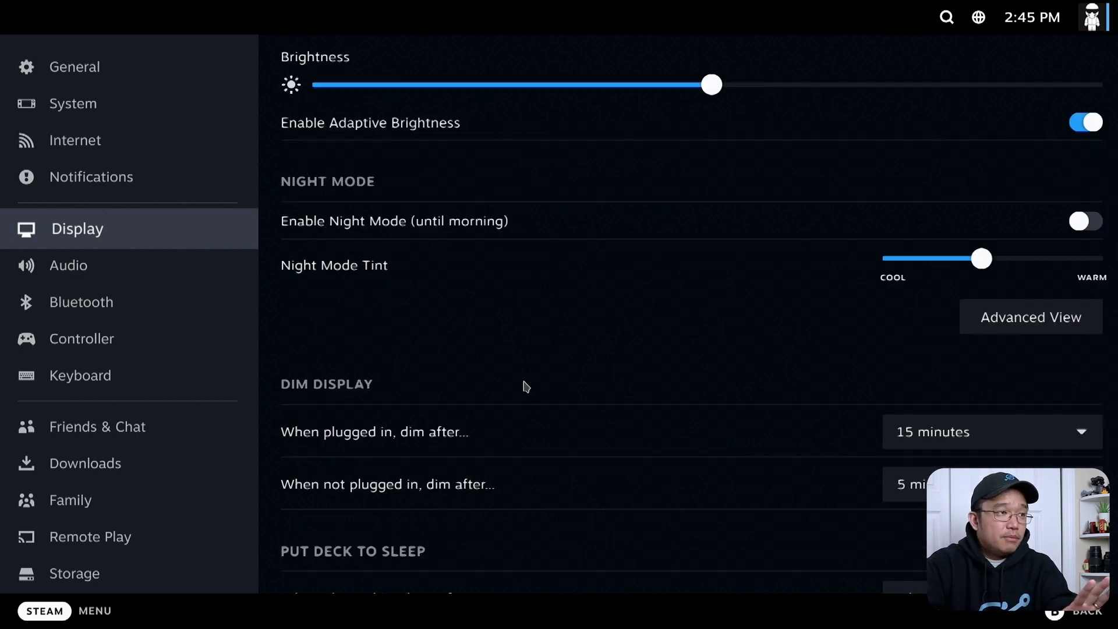
{"action": "scroll", "coordinate": [513, 382], "scroll_direction": "up", "scroll_amount": 1}
{"action": "left_click", "coordinate": [134, 282]}
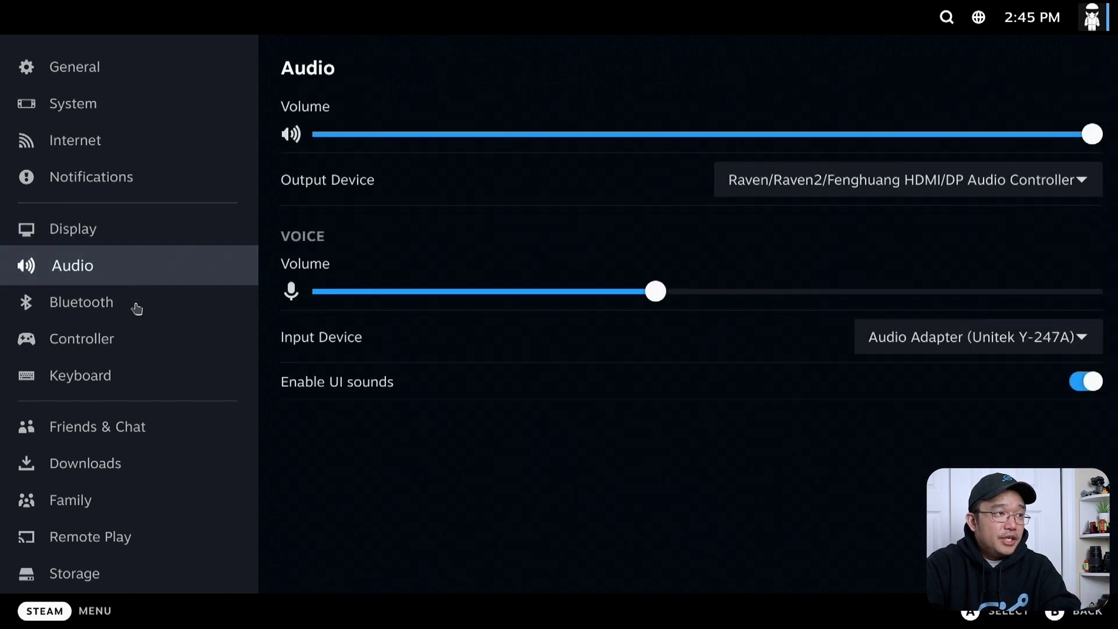
{"action": "left_click", "coordinate": [125, 316]}
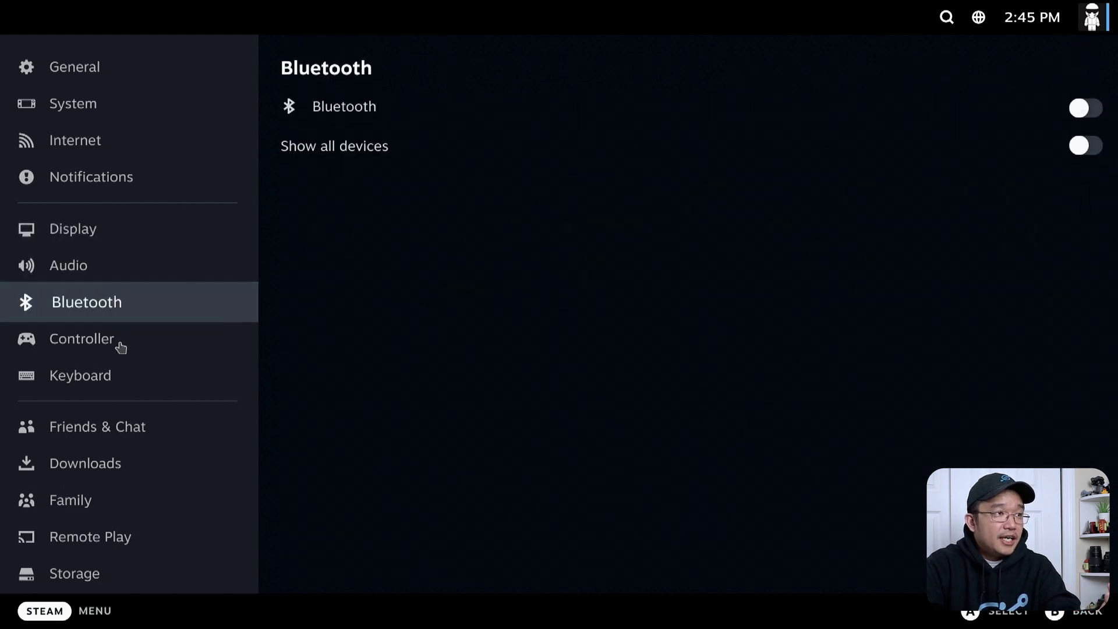
{"action": "left_click", "coordinate": [116, 463]}
{"action": "left_click", "coordinate": [1086, 616]}
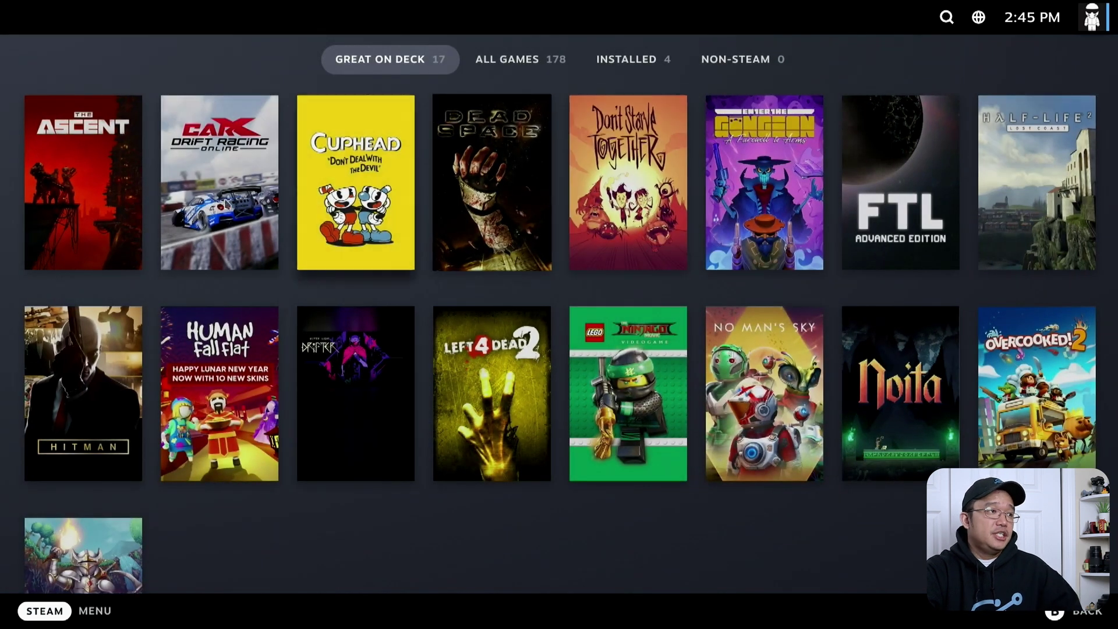
View the All Games and Installed collections, and open the Rebel Galaxy Outlaw page from the installed games
{"action": "left_click", "coordinate": [518, 68]}
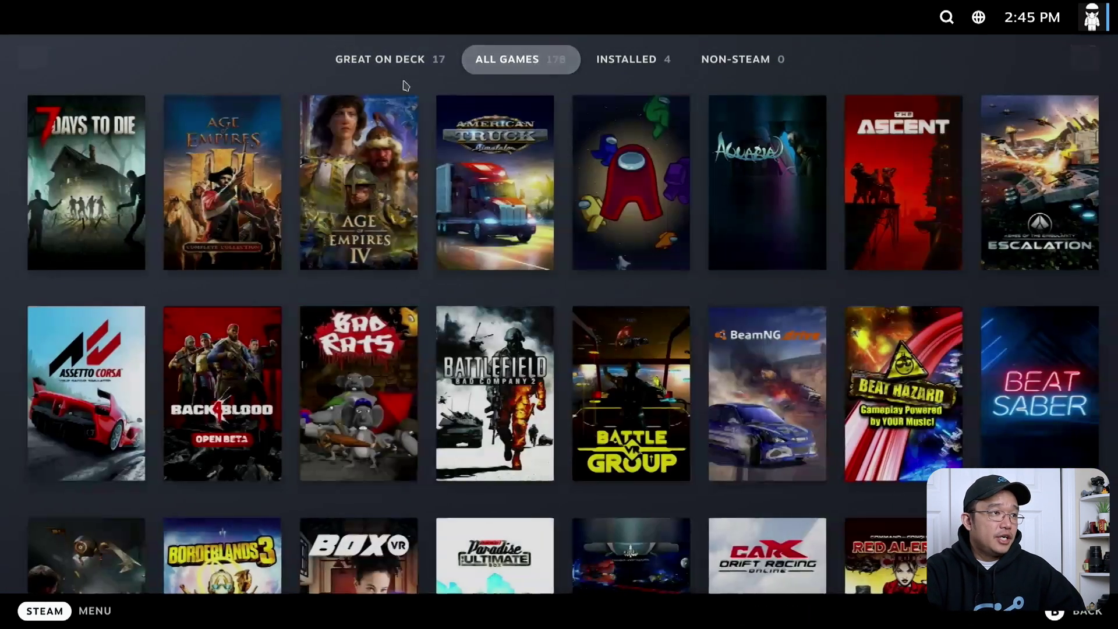
{"action": "left_click", "coordinate": [608, 65]}
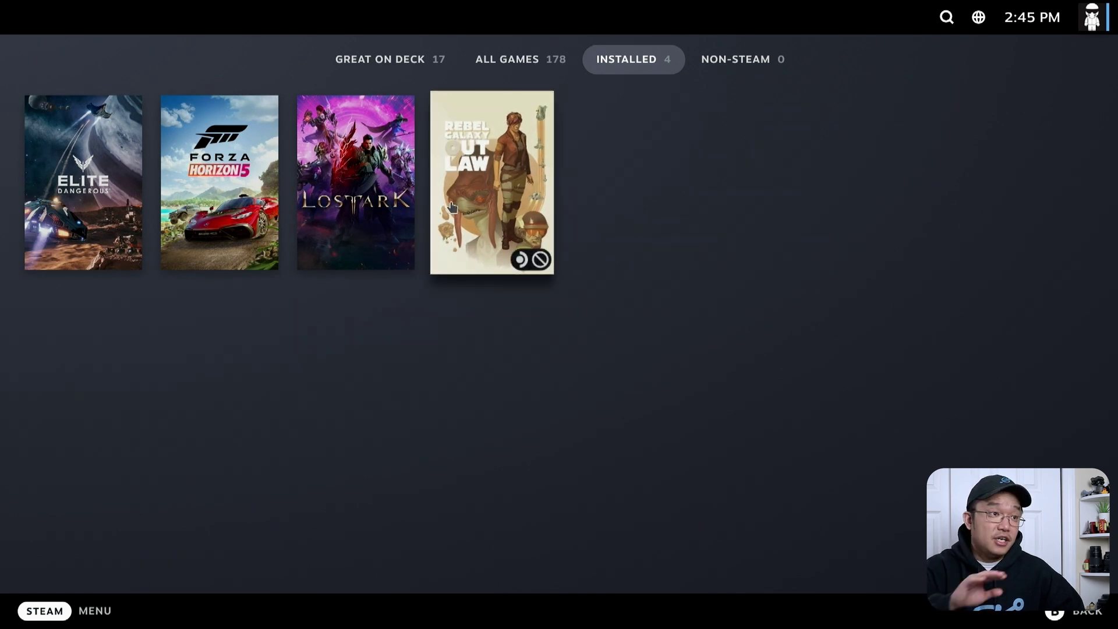
{"action": "left_click", "coordinate": [506, 199]}
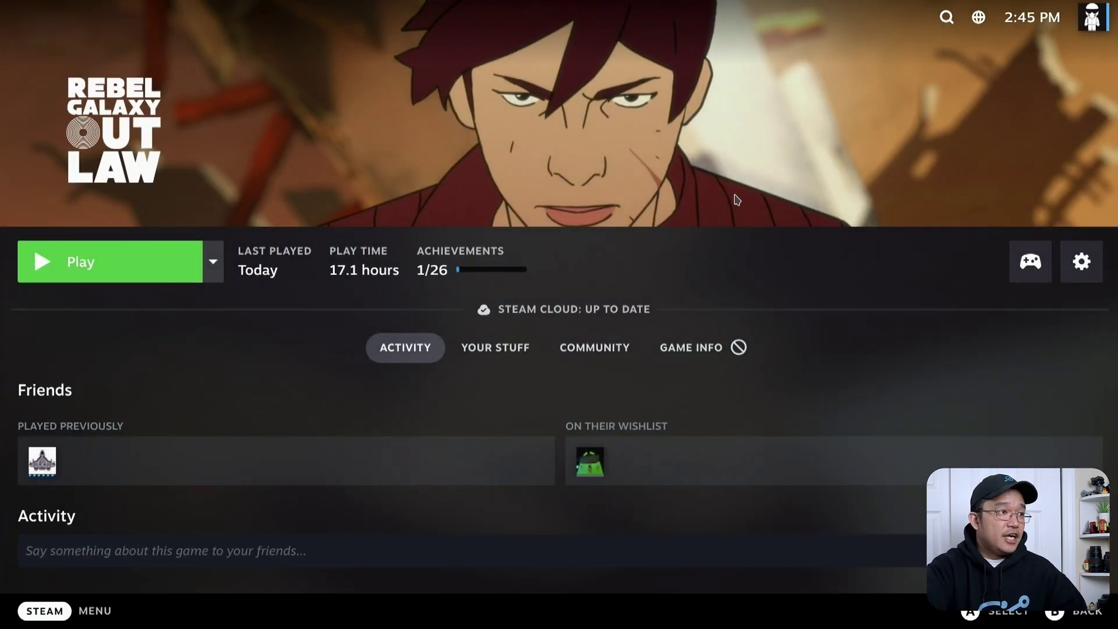
Examine the game page's controls and the management options for Rebel Galaxy Outlaw, and close the options list
{"action": "key", "text": "Right"}
{"action": "key", "text": "Right"}
{"action": "key", "text": "Left"}
{"action": "key", "text": "Left"}
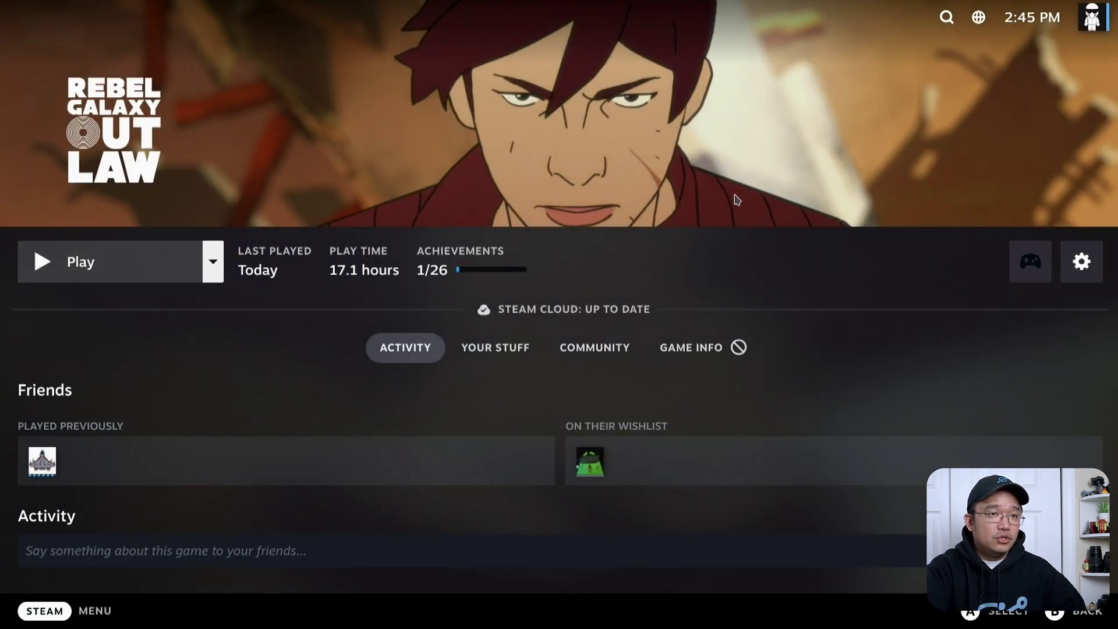
{"action": "key", "text": "Right"}
{"action": "key", "text": "Right"}
{"action": "key", "text": "Return"}
{"action": "key", "text": "Down"}
{"action": "key", "text": "Down"}
{"action": "key", "text": "Down"}
{"action": "key", "text": "Down"}
{"action": "key", "text": "Down"}
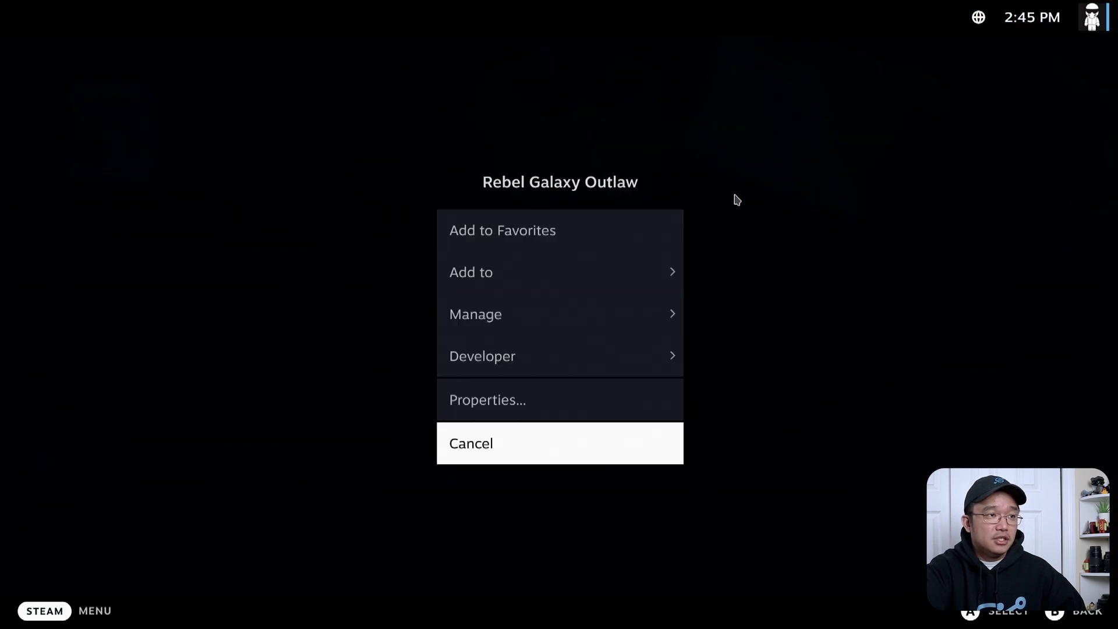
{"action": "key", "text": "Up"}
{"action": "key", "text": "Up"}
{"action": "key", "text": "Up"}
{"action": "key", "text": "Up"}
{"action": "key", "text": "Up"}
{"action": "key", "text": "Down"}
{"action": "key", "text": "Down"}
{"action": "key", "text": "Down"}
{"action": "key", "text": "Down"}
{"action": "key", "text": "Down"}
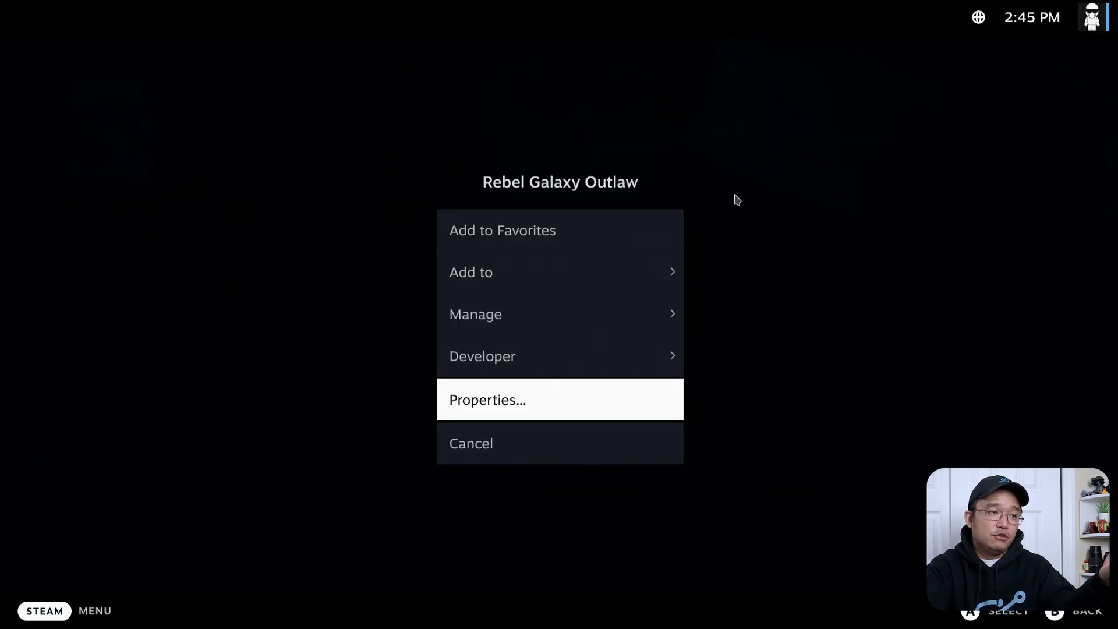
{"action": "key", "text": "Return"}
{"action": "key", "text": "Left"}
{"action": "key", "text": "Left"}
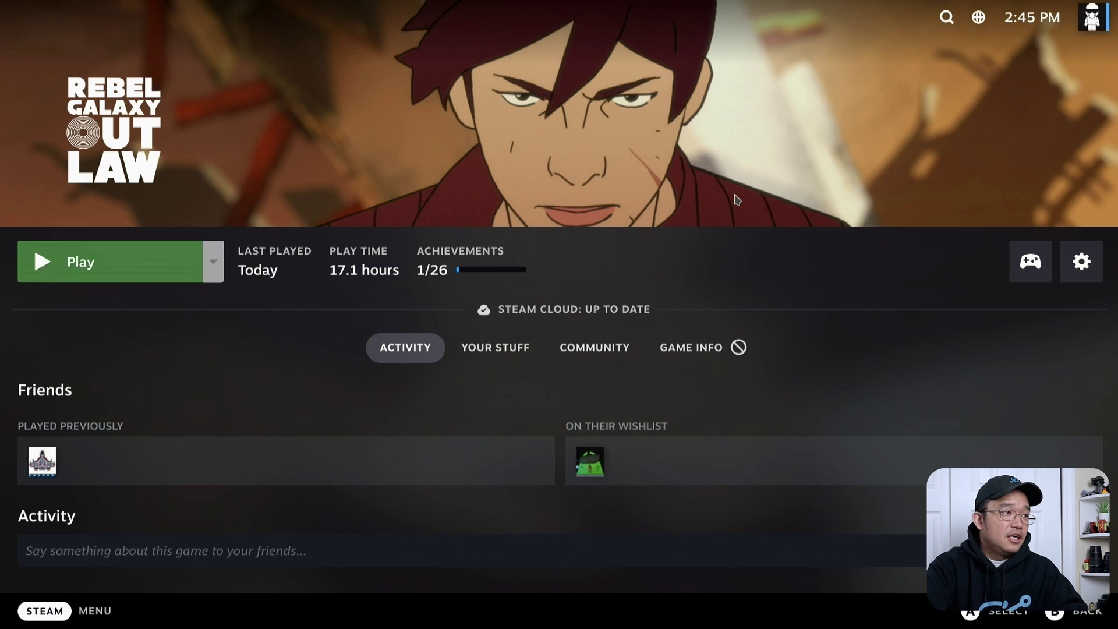
Start Rebel Galaxy Outlaw from its game page and confirm a launch option
{"action": "key", "text": "Return"}
{"action": "key", "text": "Down"}
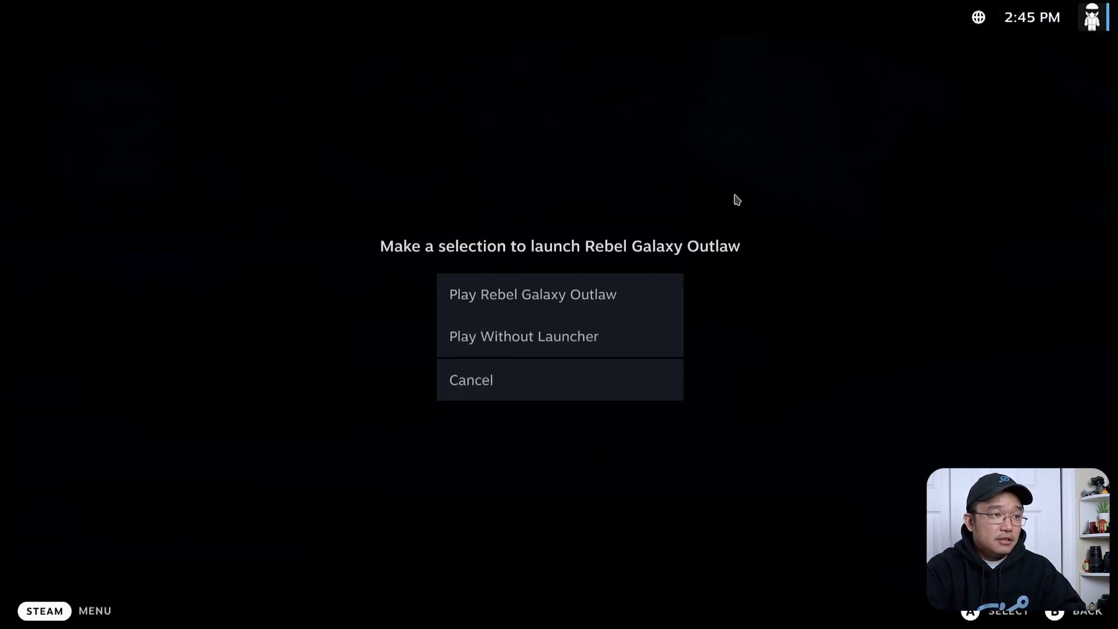
{"action": "key", "text": "Return"}
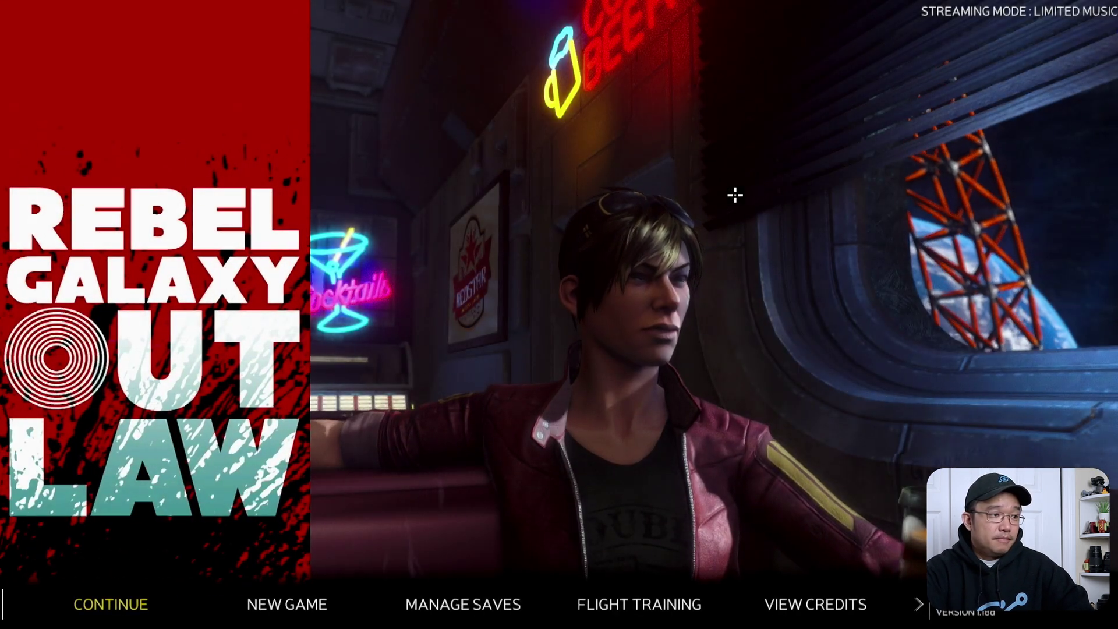
Look through the main menu options of Rebel Galaxy Outlaw and exit the game
{"action": "key", "text": "Right"}
{"action": "key", "text": "Right"}
{"action": "key", "text": "Right"}
{"action": "key", "text": "Right"}
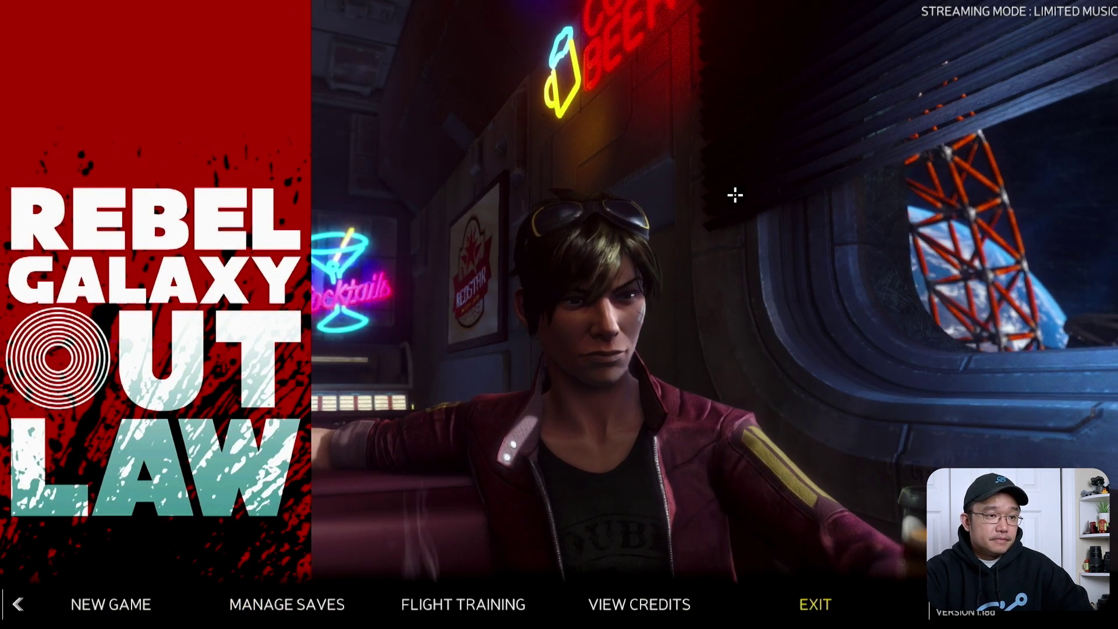
{"action": "key", "text": "Left"}
{"action": "key", "text": "Left"}
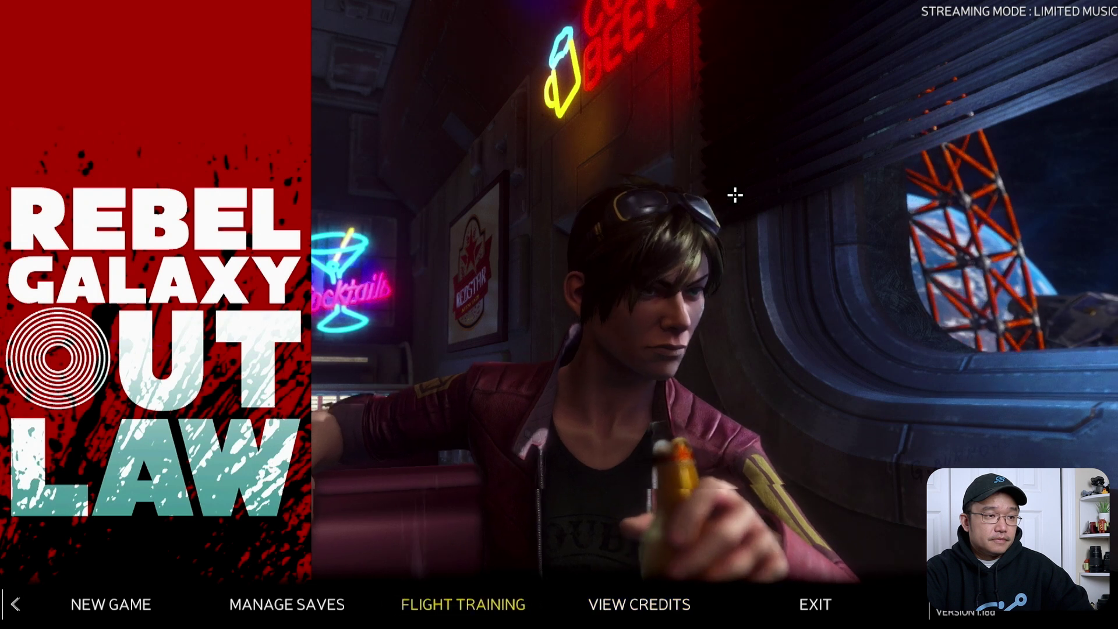
{"action": "key", "text": "Right"}
{"action": "key", "text": "Right"}
{"action": "key", "text": "Return"}
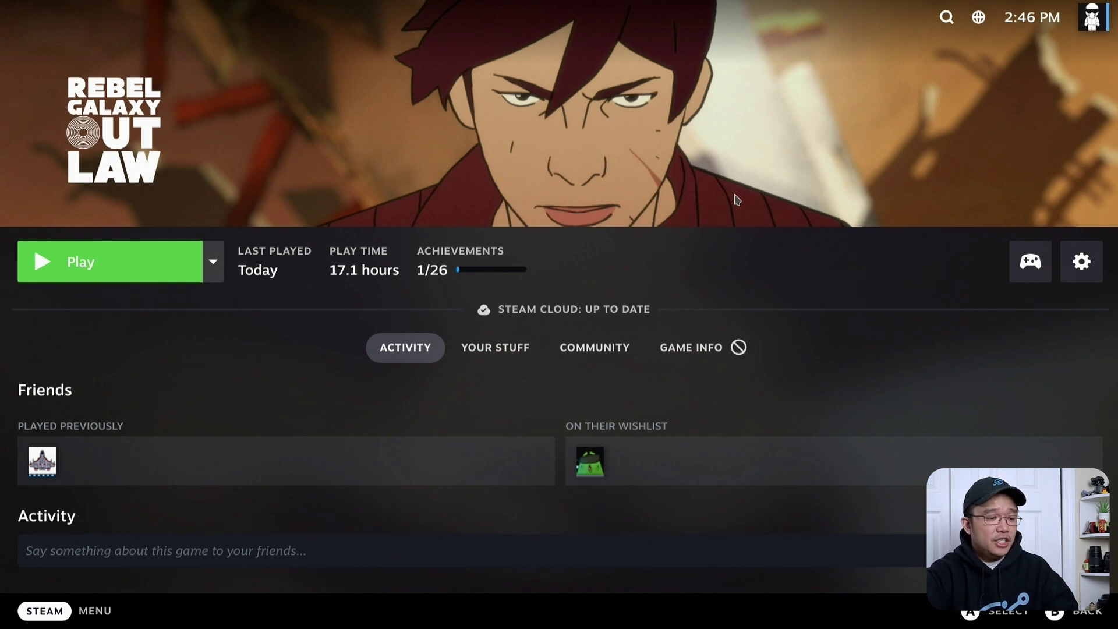
Return from the game page to the installed games and exit the Steam Deck UI through its power options
{"action": "key", "text": "Escape"}
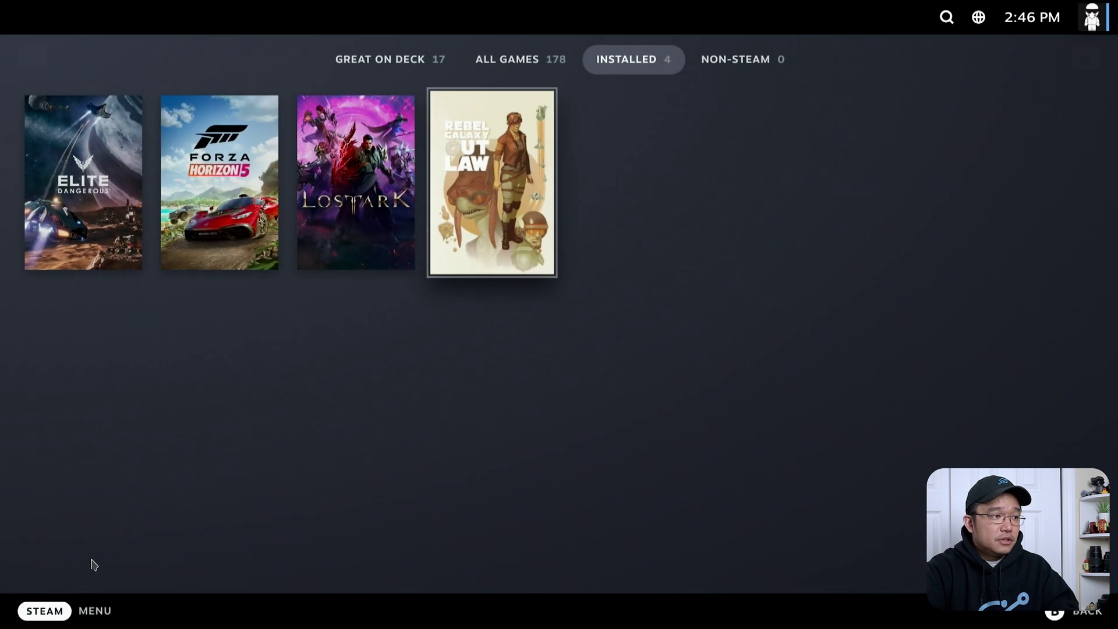
{"action": "left_click", "coordinate": [44, 611]}
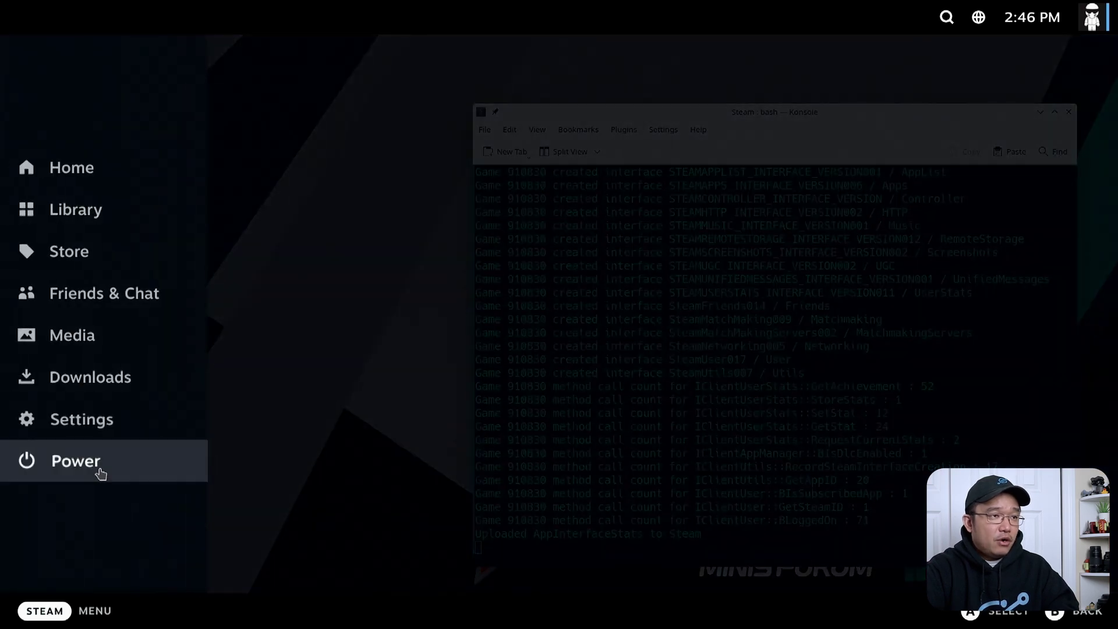
{"action": "left_click", "coordinate": [100, 470]}
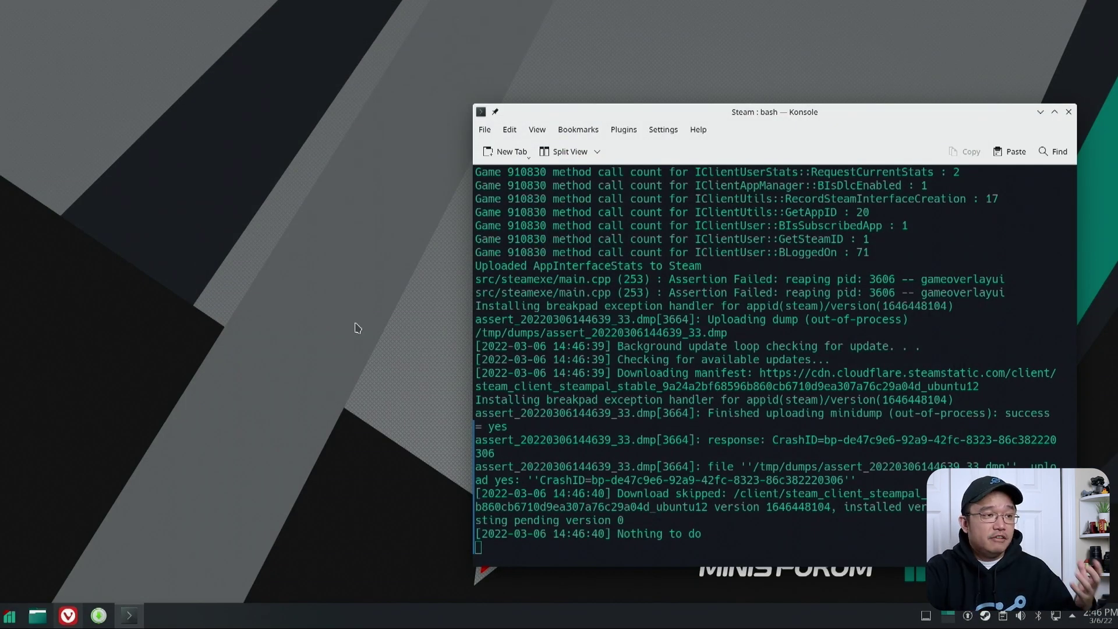
View the shortcut options of Steam (Runtime) among the desktop's installed games applications, and dismiss them
{"action": "left_click", "coordinate": [10, 615]}
{"action": "mouse_move", "coordinate": [55, 453]}
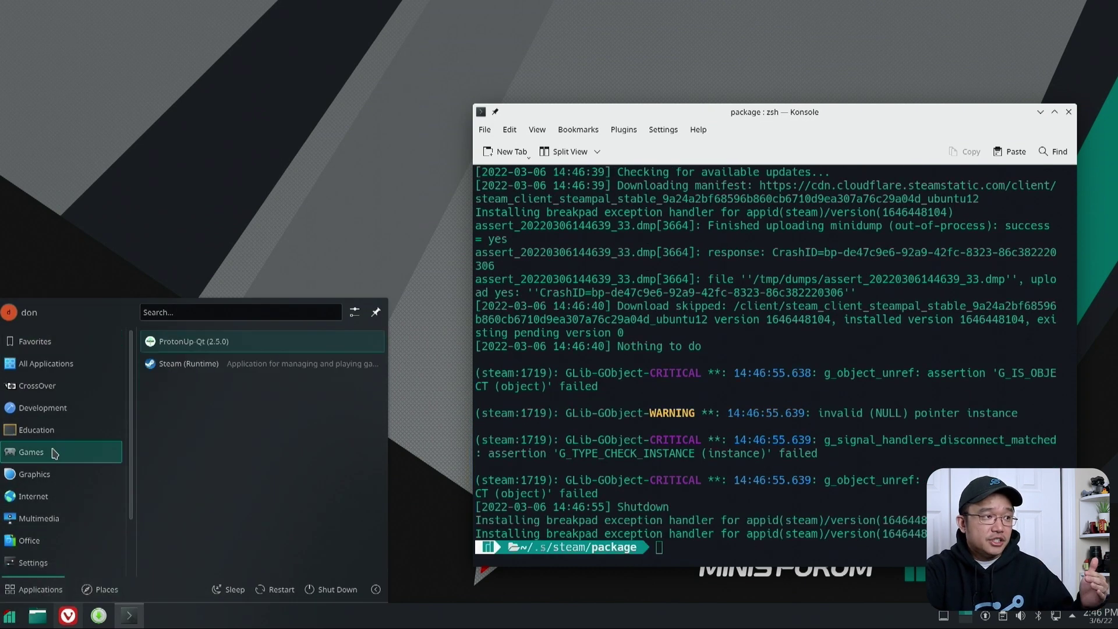
{"action": "right_click", "coordinate": [220, 360]}
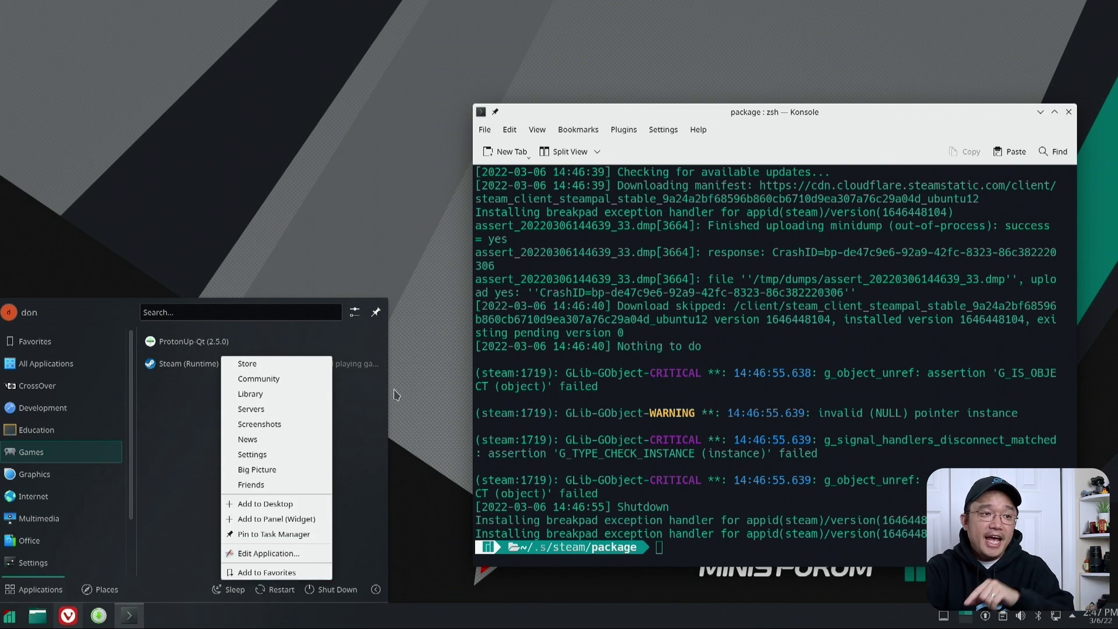
{"action": "key", "text": "Escape"}
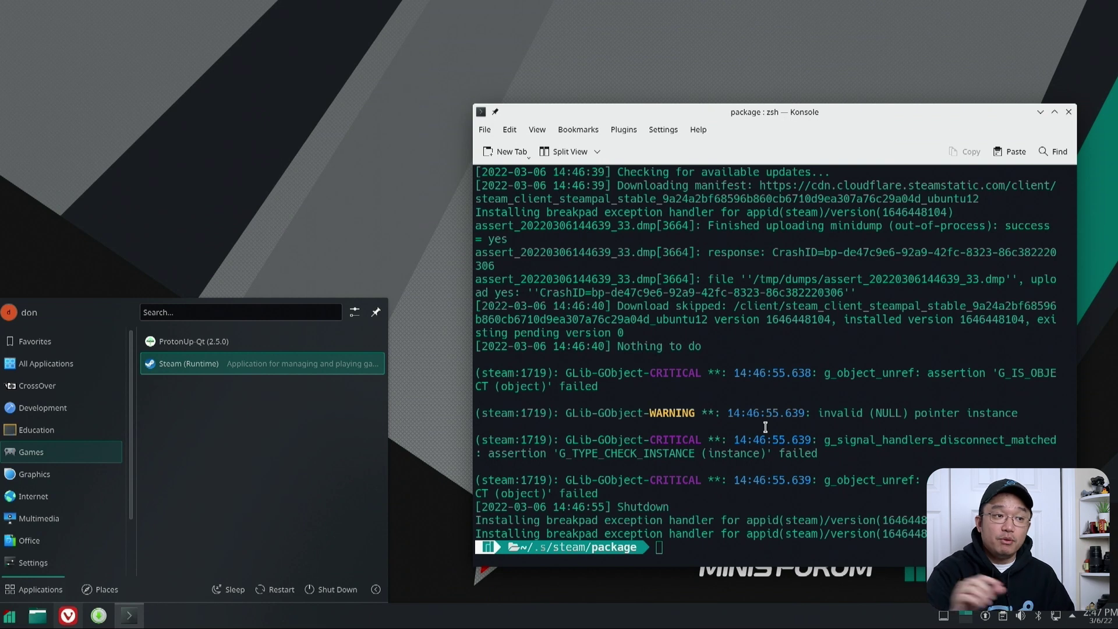
Run steam in the Konsole terminal without the gamepadui option to start the regular client, and close its news window
{"action": "left_click", "coordinate": [765, 427]}
{"action": "type", "text": "steam -gamepadui"}
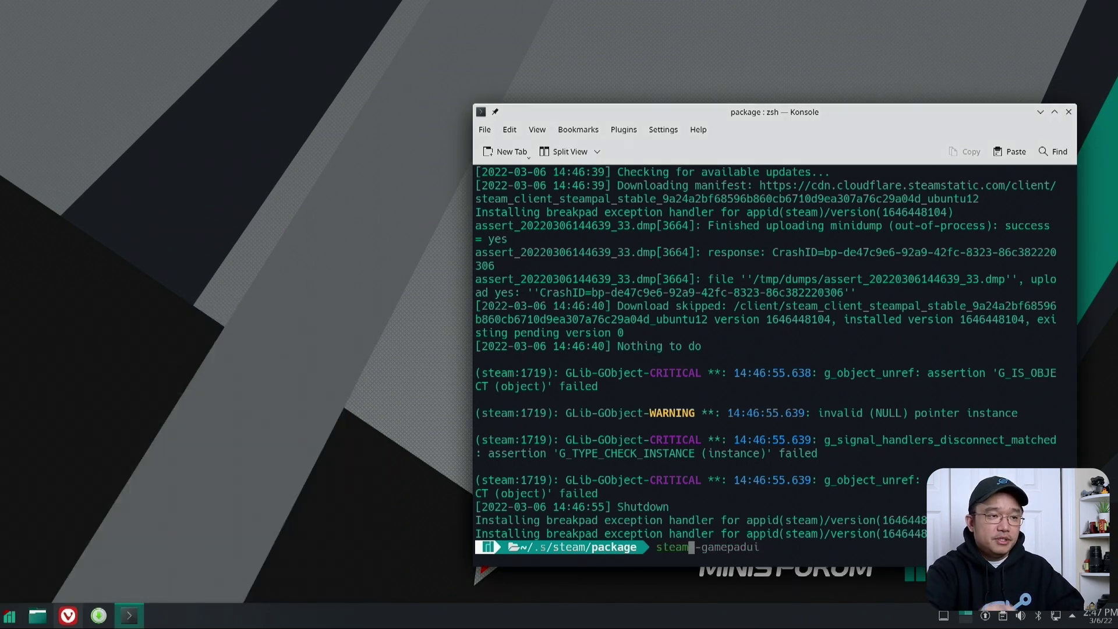
{"action": "key", "text": "Return"}
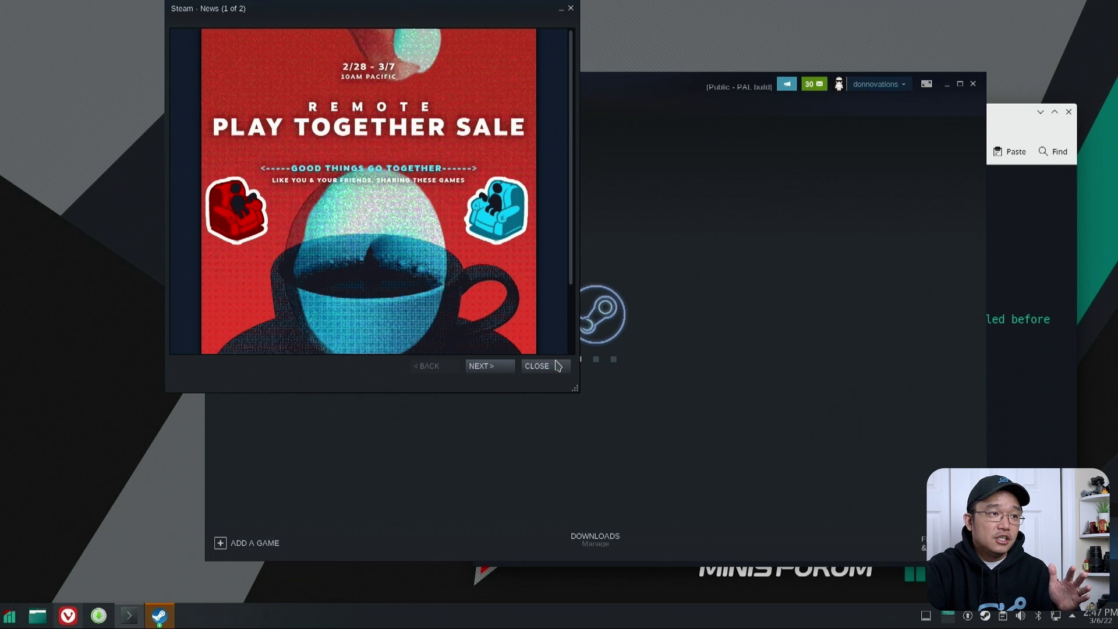
{"action": "left_click", "coordinate": [536, 366]}
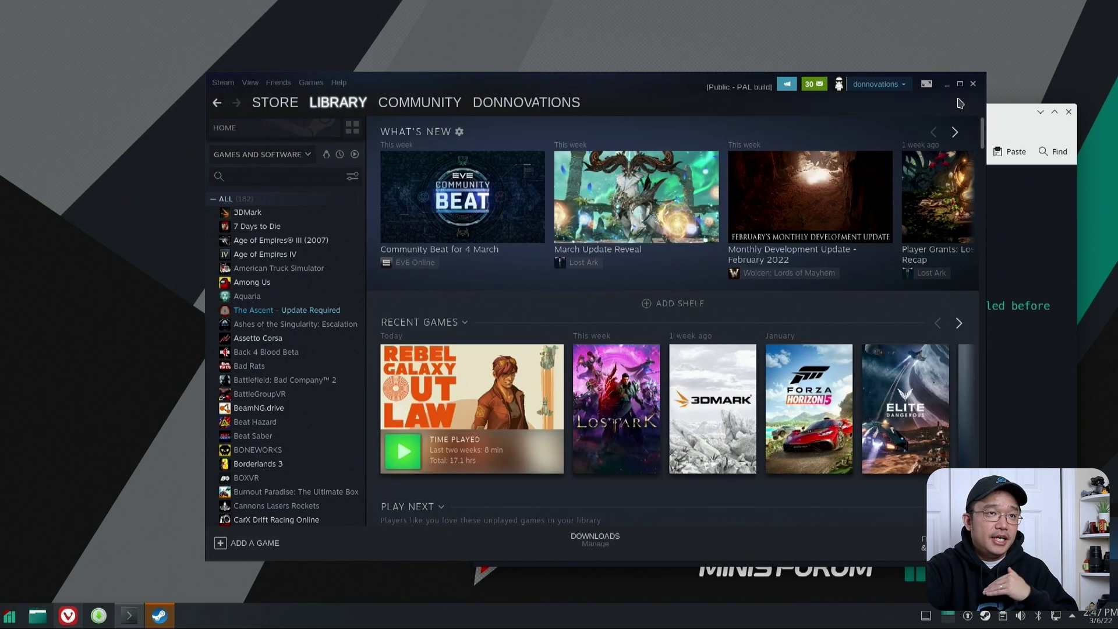